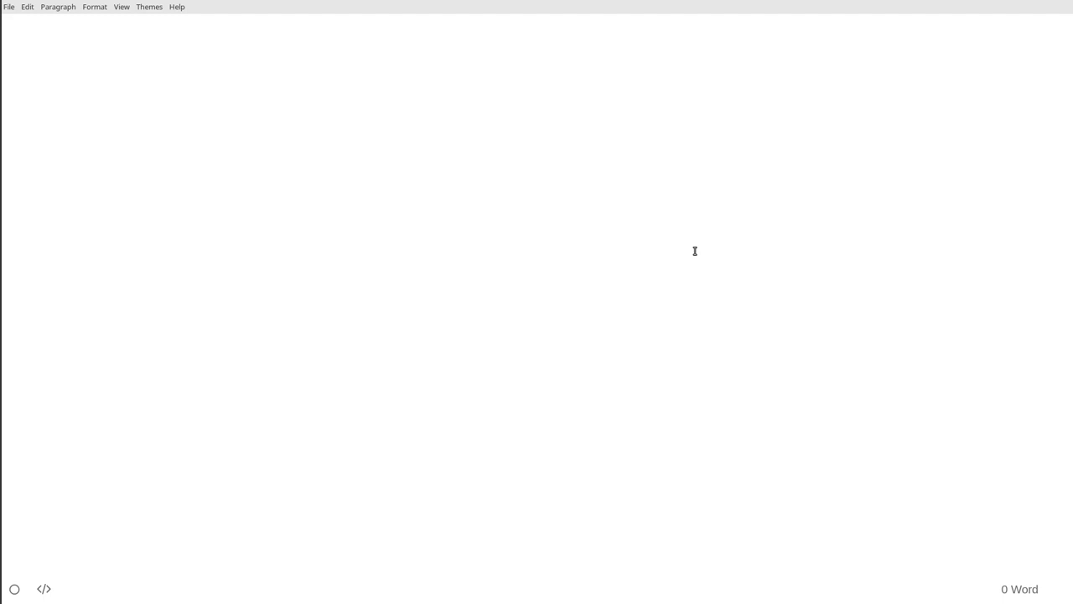
Step: Type 'Hello everyone.' and make 'Hello' bold
type("Hello everyo")
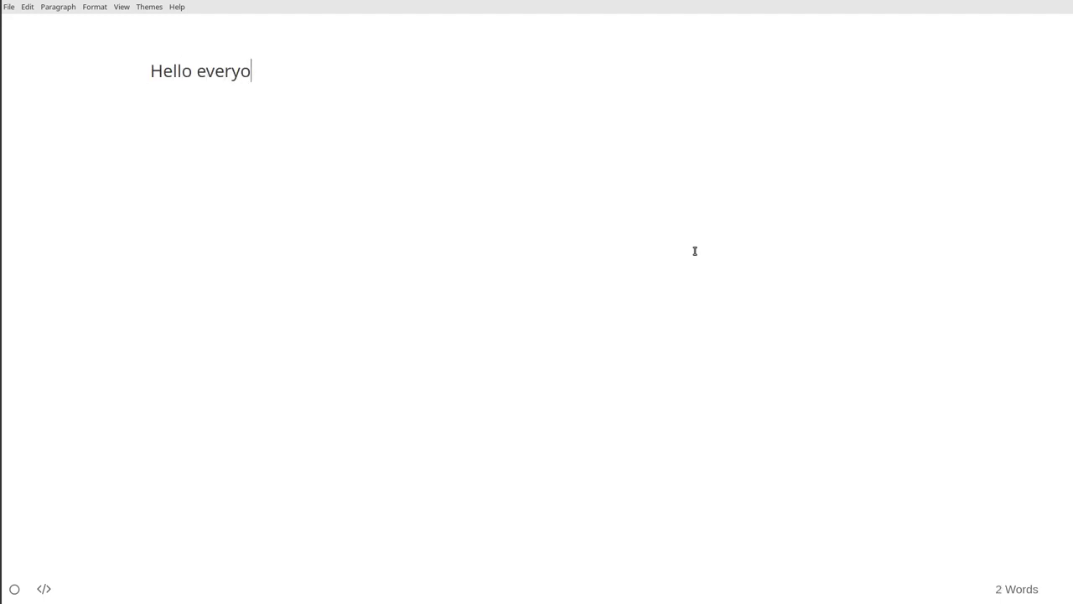
type("ne.")
left_click_drag(191, 74, 151, 71)
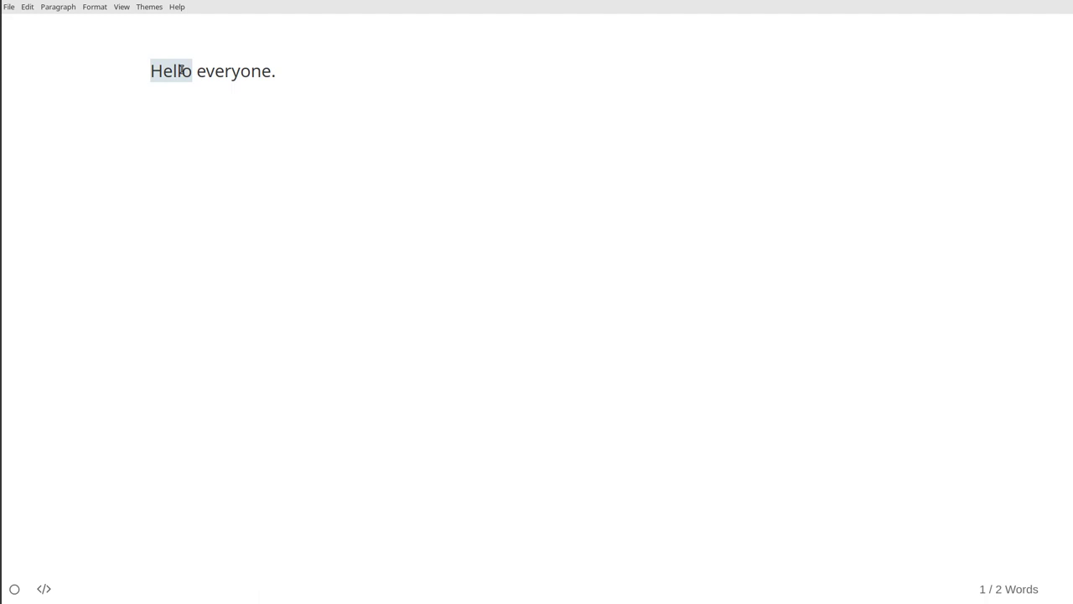
key("ctrl+b")
left_click(292, 134)
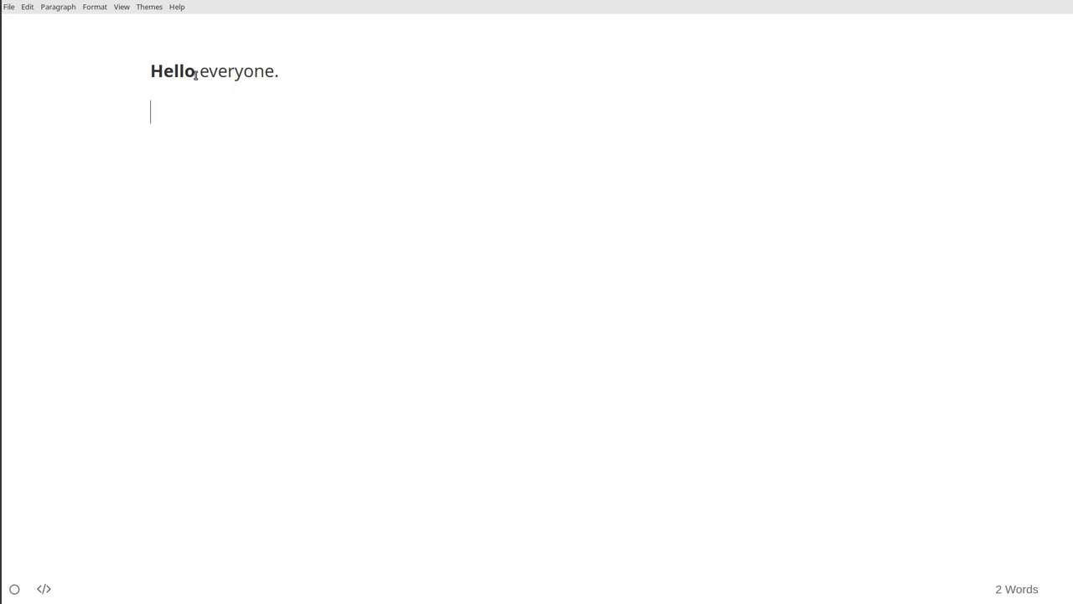
Step: Underline the word 'everyone'
left_click_drag(199, 72, 273, 74)
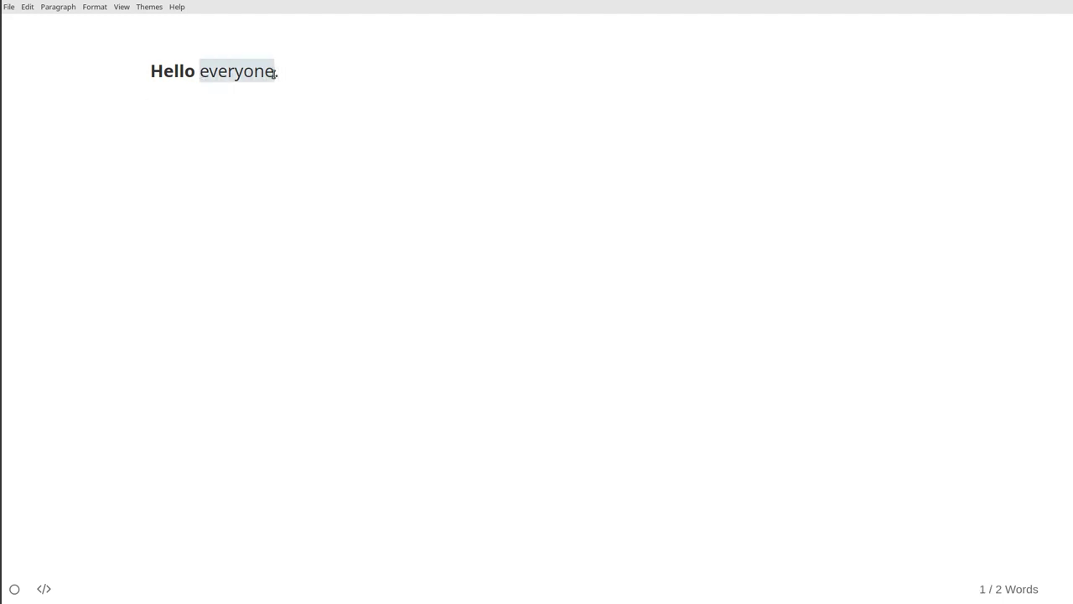
key("ctrl+u")
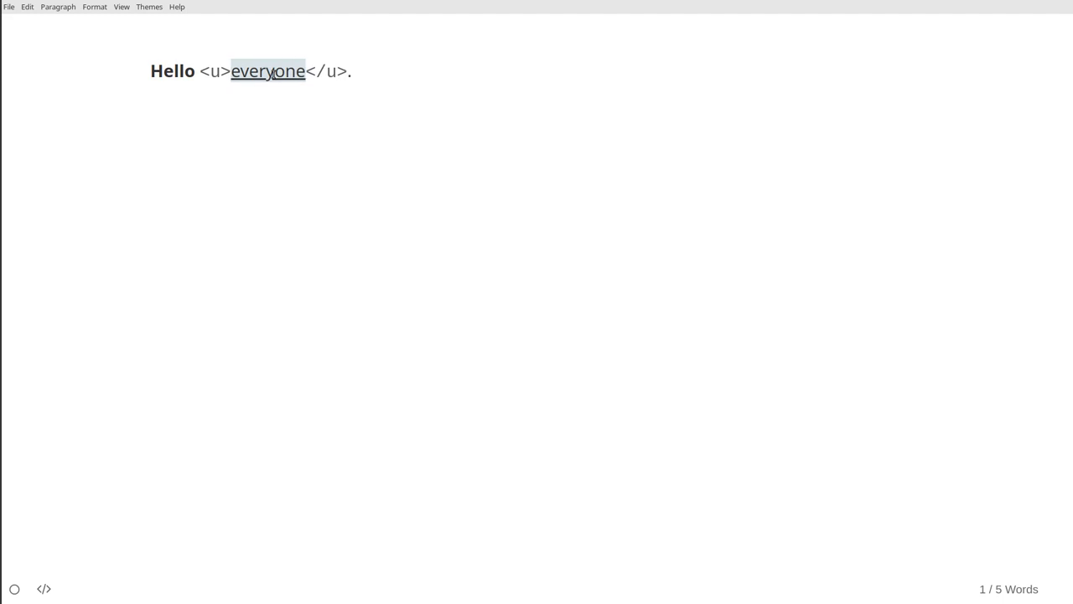
left_click(270, 124)
left_click(333, 71)
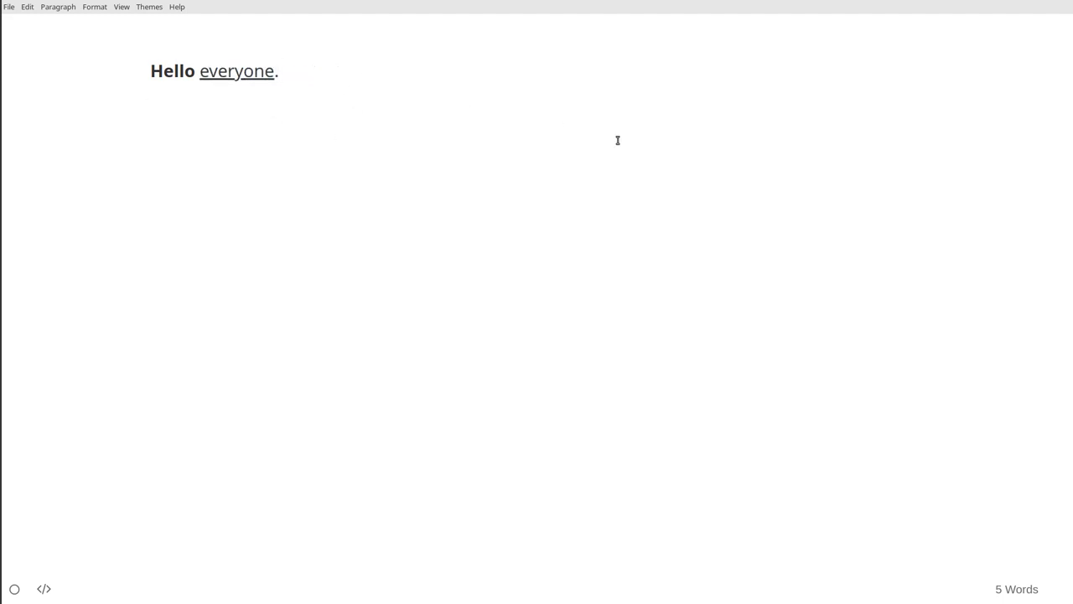
Step: Add 'How is everyone doing!' and strike the question through
type("How is everyone do")
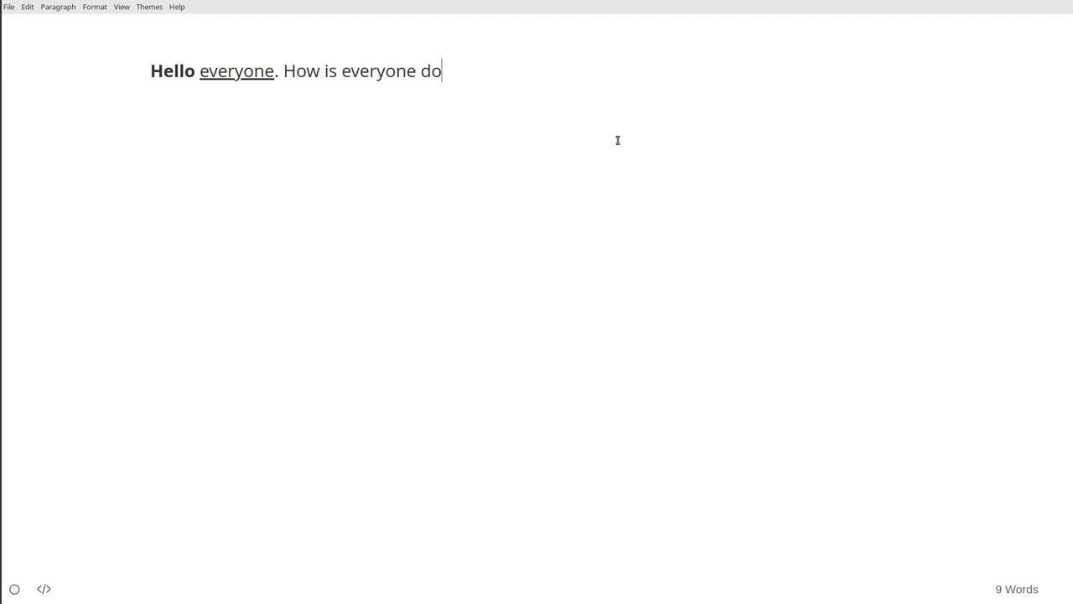
type("ing!")
left_click_drag(282, 70, 465, 66)
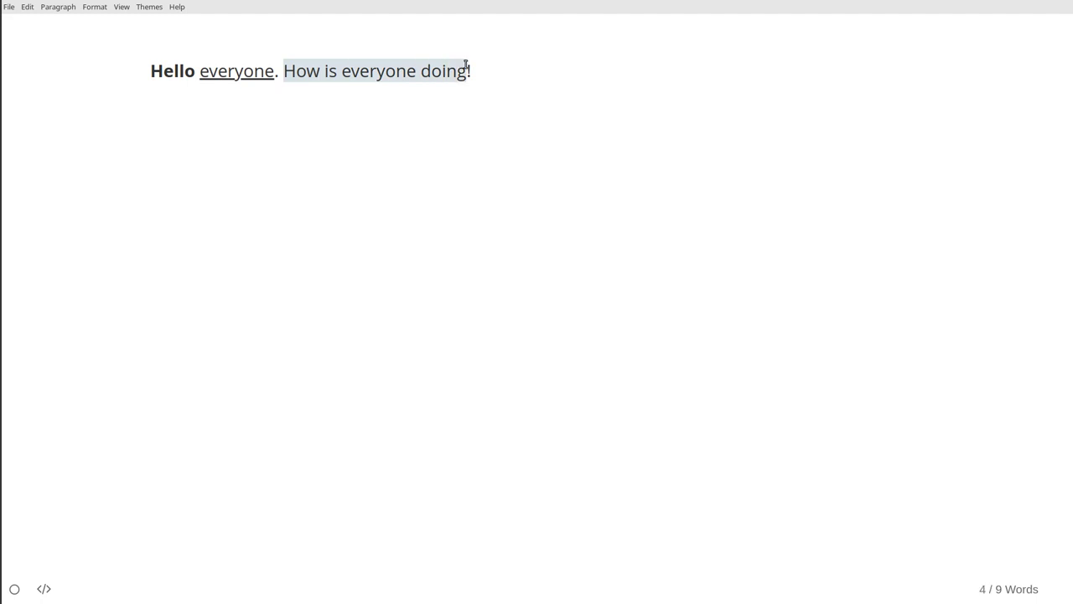
key("alt+shift+5")
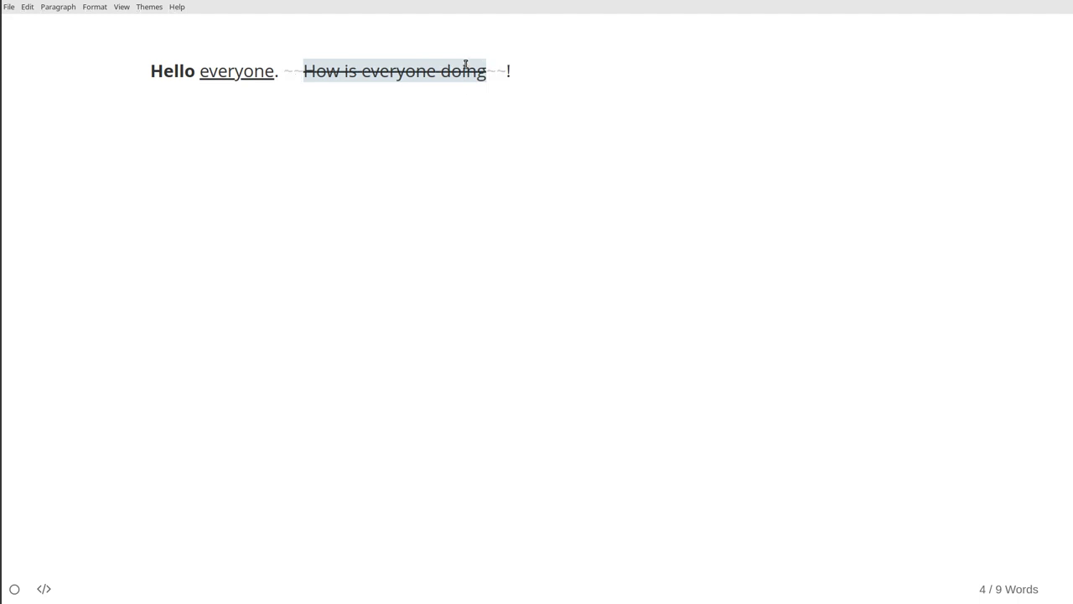
left_click(473, 178)
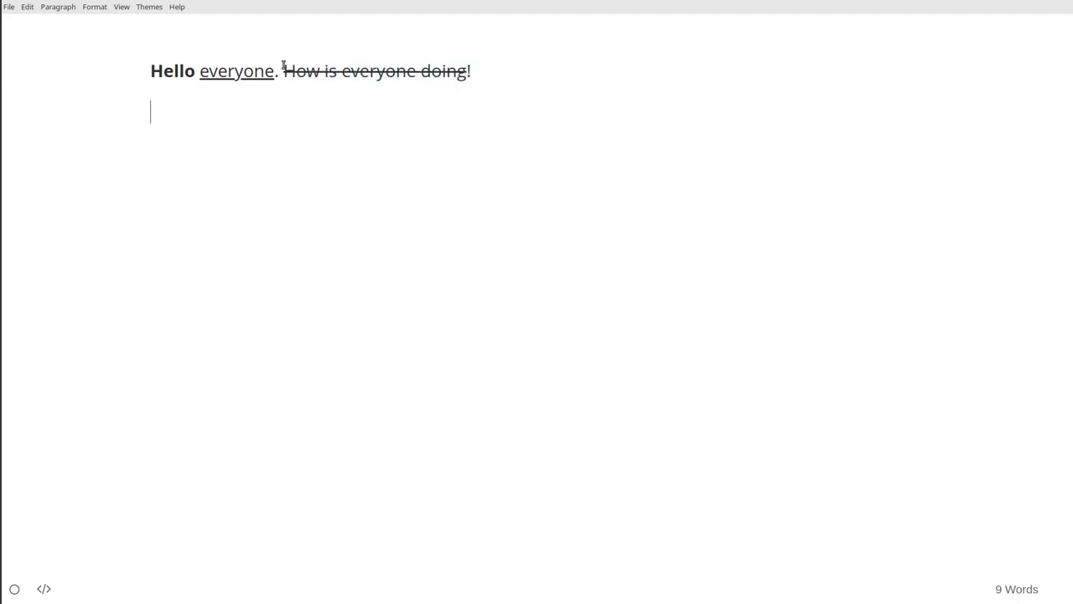
left_click_drag(276, 63, 497, 78)
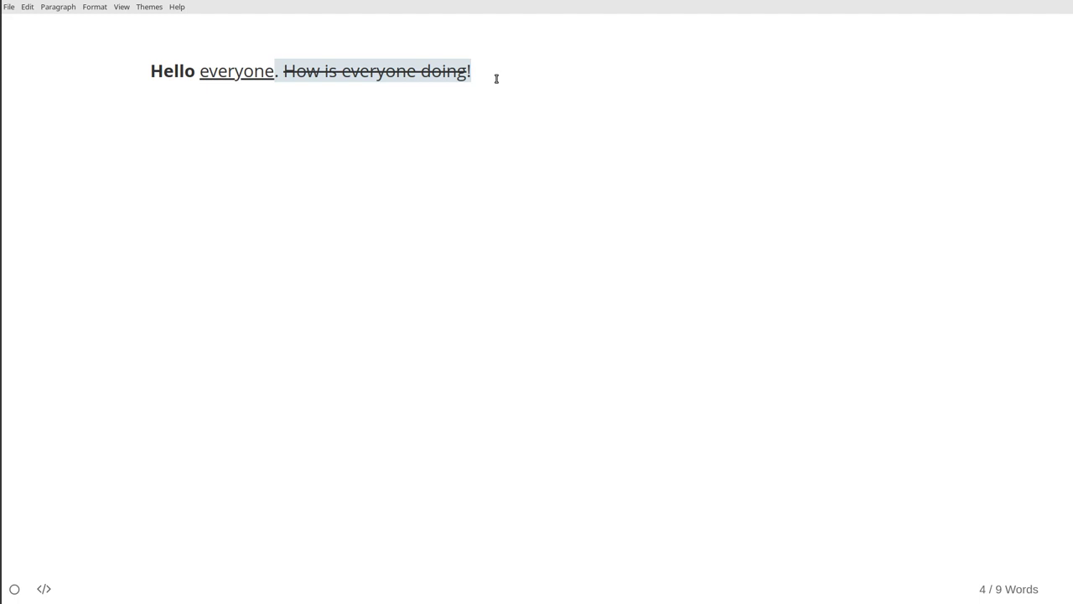
left_click(395, 227)
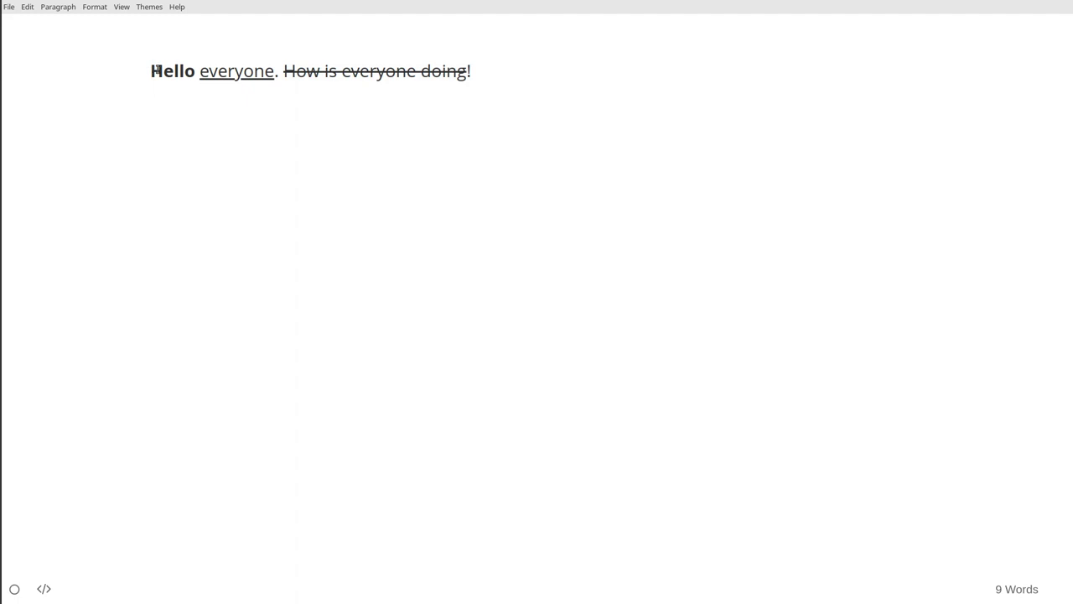
left_click_drag(151, 71, 491, 75)
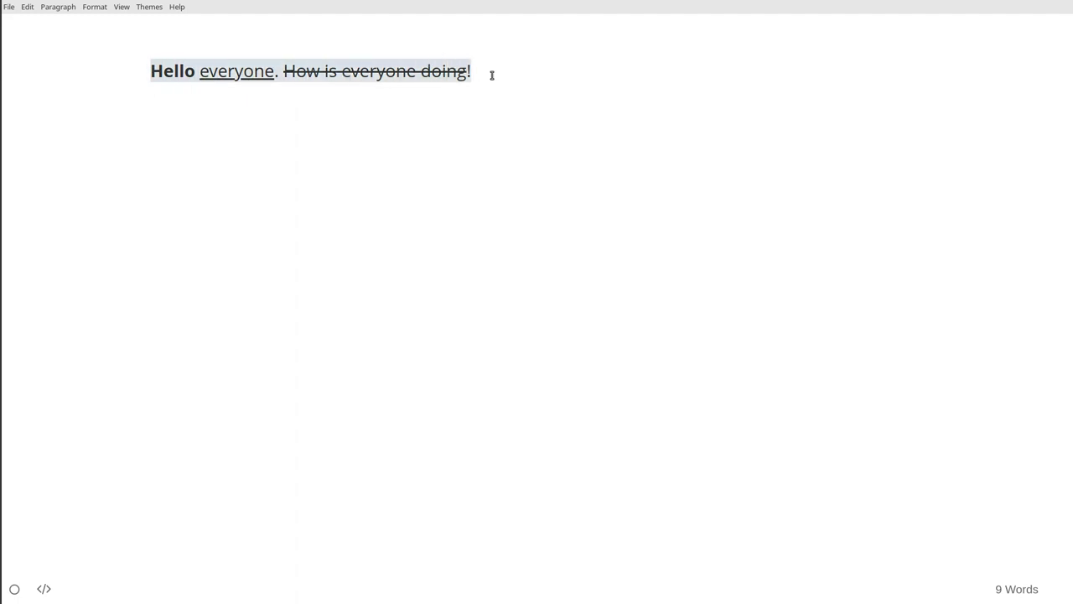
left_click(513, 155)
left_click(138, 75)
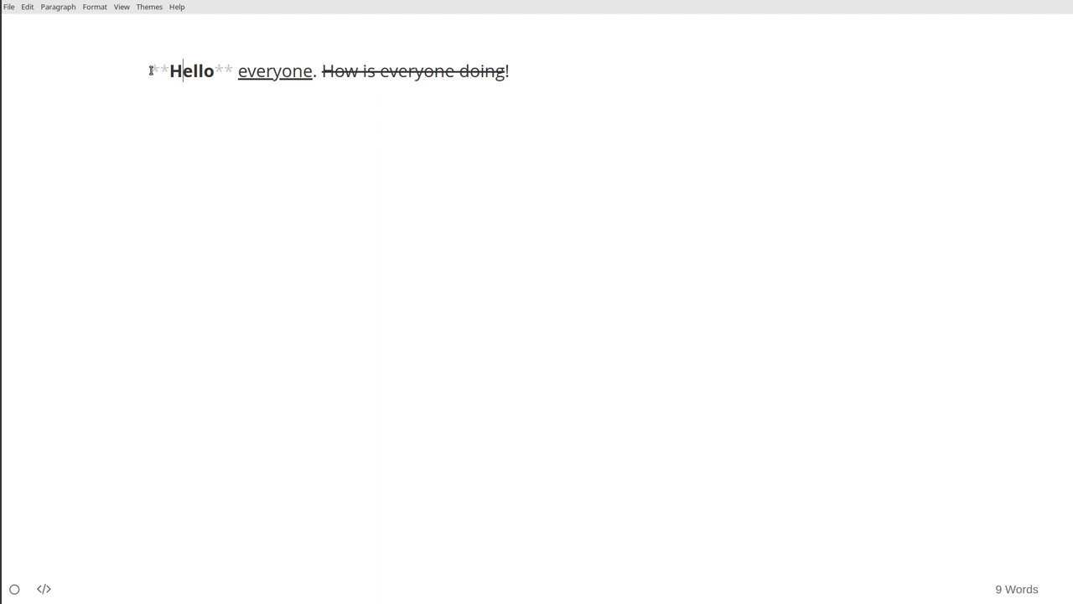
left_click_drag(147, 70, 234, 70)
left_click(815, 227)
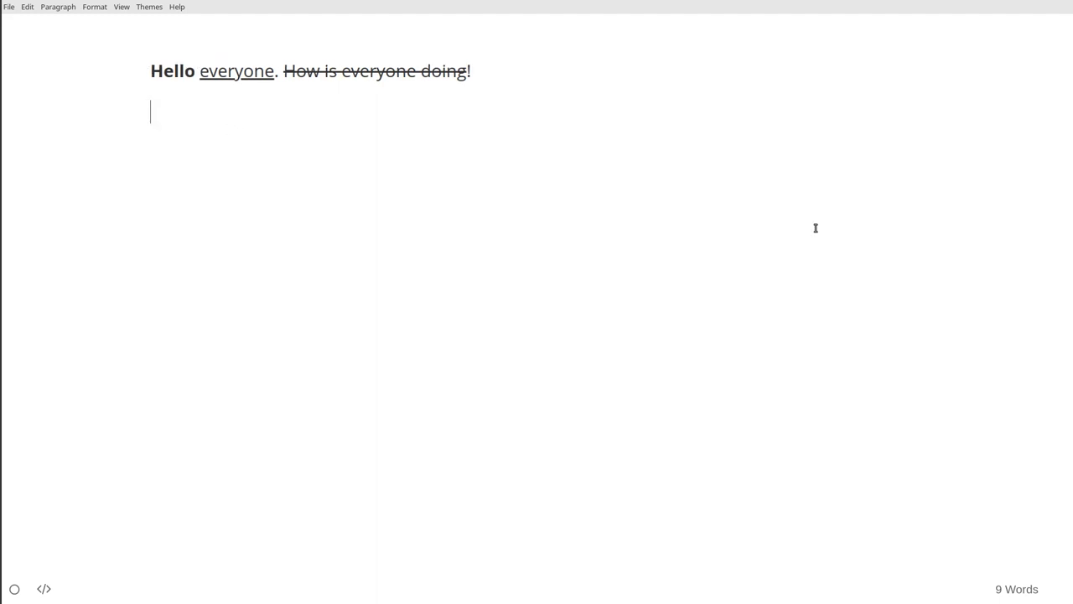
left_click(40, 591)
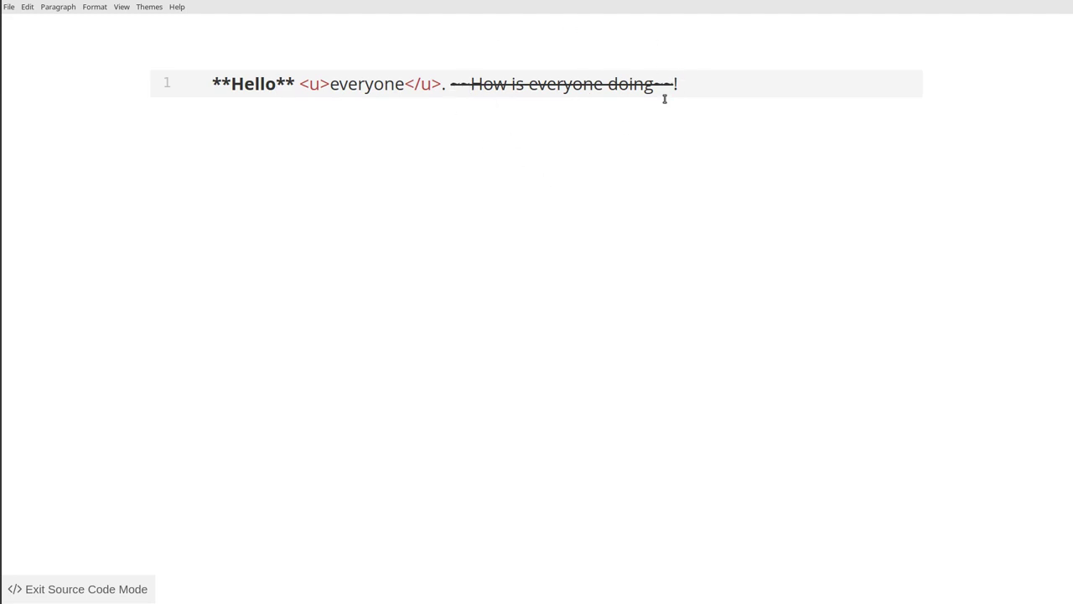
left_click(64, 587)
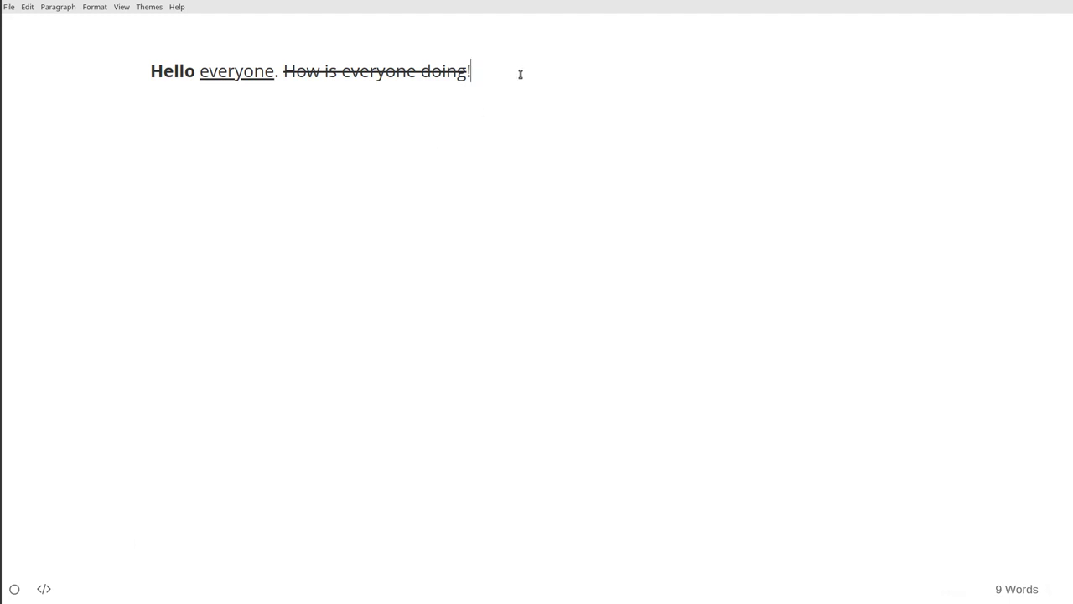
Step: Add a level-1 heading 'Heading 1' and a level-2 heading 'Heading 2' below the greeting
key("Return")
type("# Heading 1")
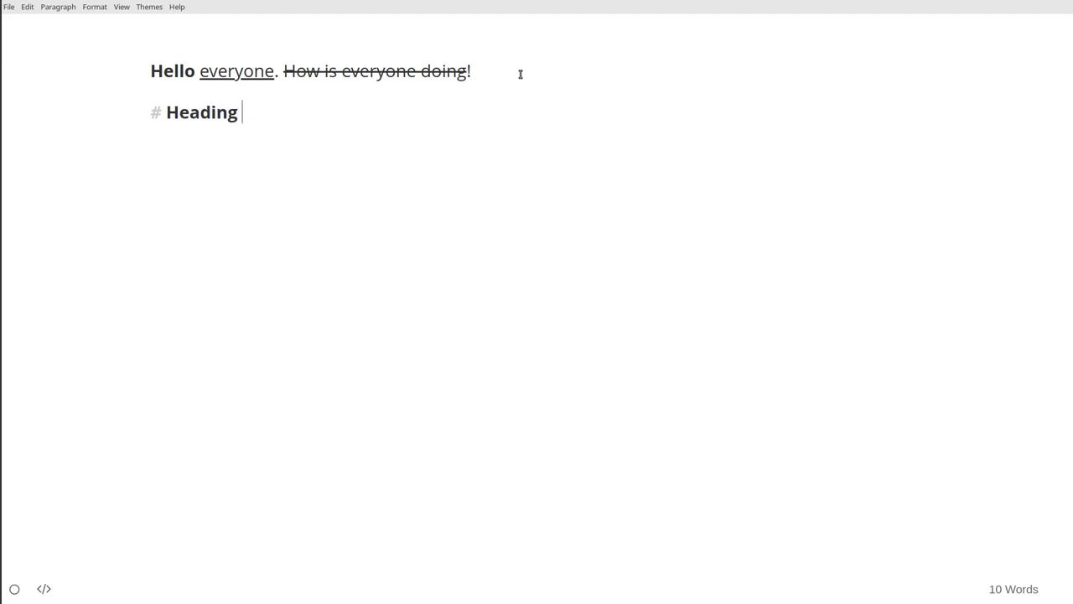
key("Return")
type("Headi")
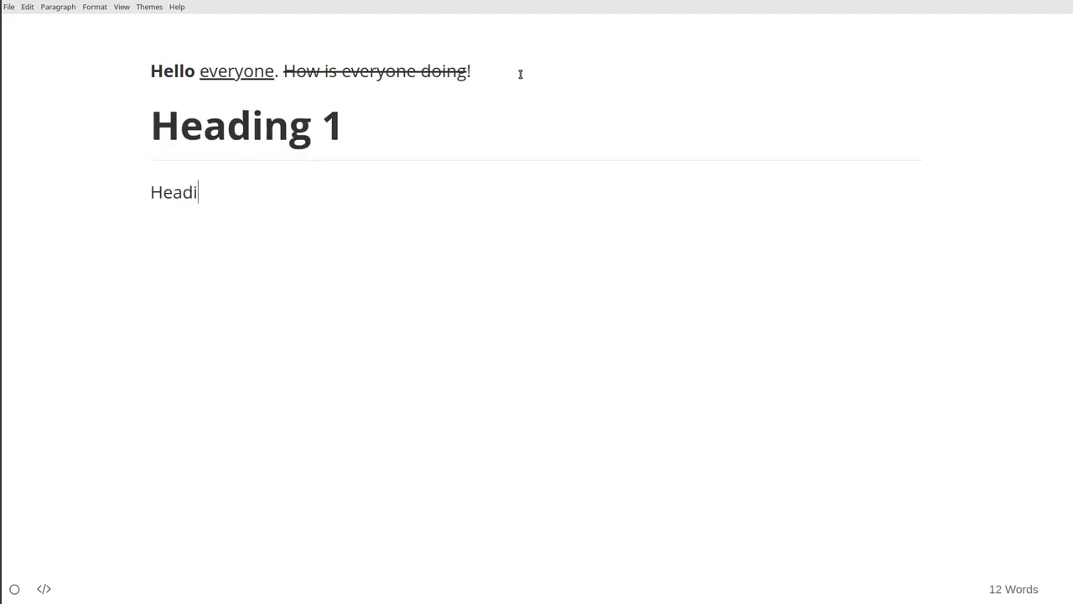
key("BackSpace")
key("BackSpace")
key("BackSpace")
key("BackSpace")
key("BackSpace")
type("## Heading 2")
key("Return")
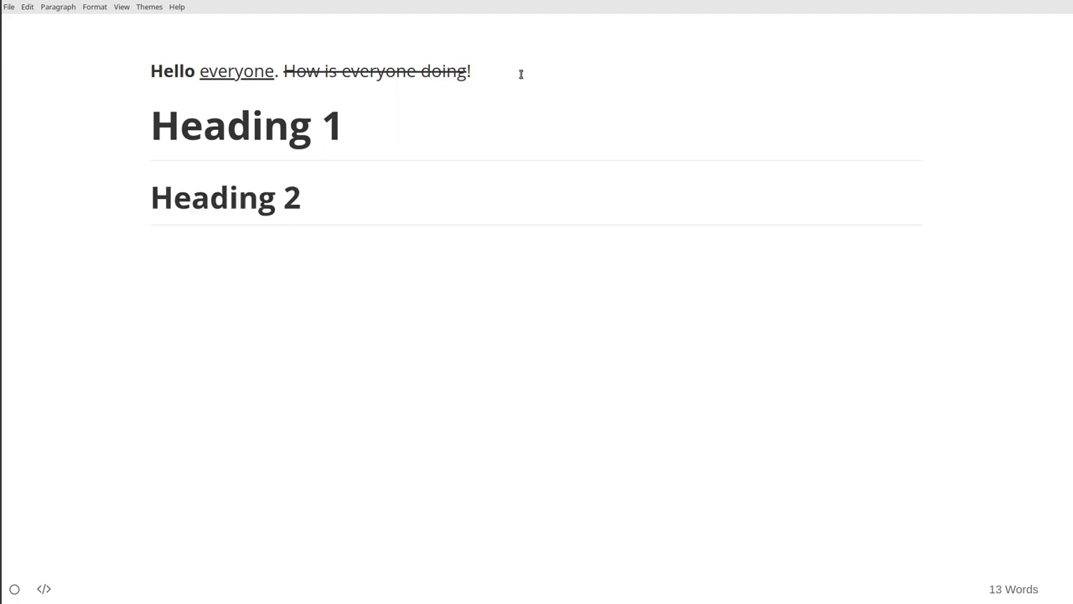
key("BackSpace")
Step: Cycle 'Heading 2' through heading levels with Ctrl+number shortcuts, leaving it at level 3
key("ctrl+3")
key("ctrl+4")
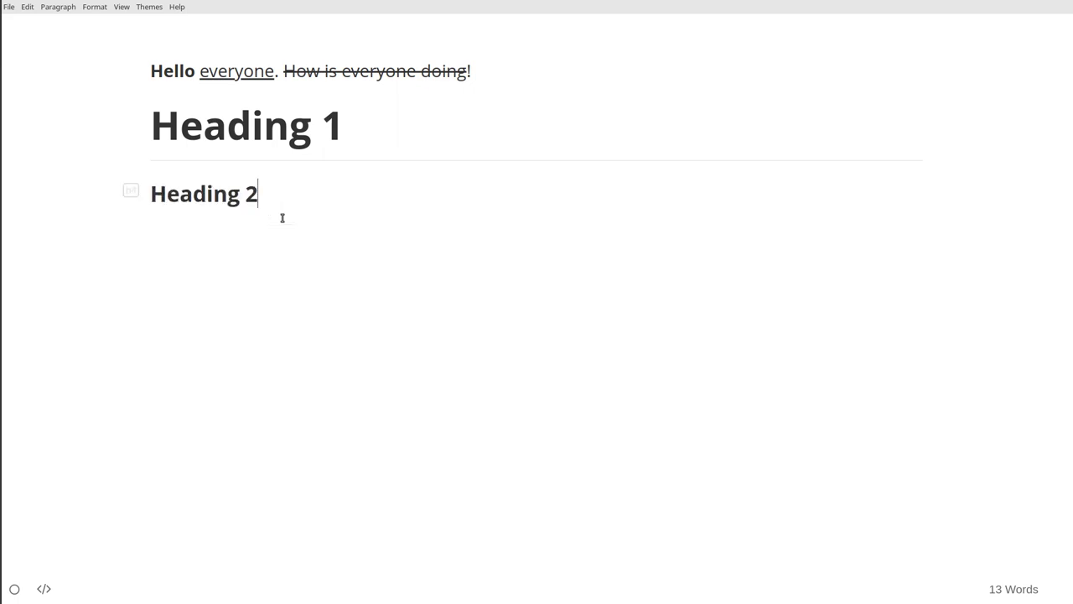
key("ctrl+5")
key("ctrl+6")
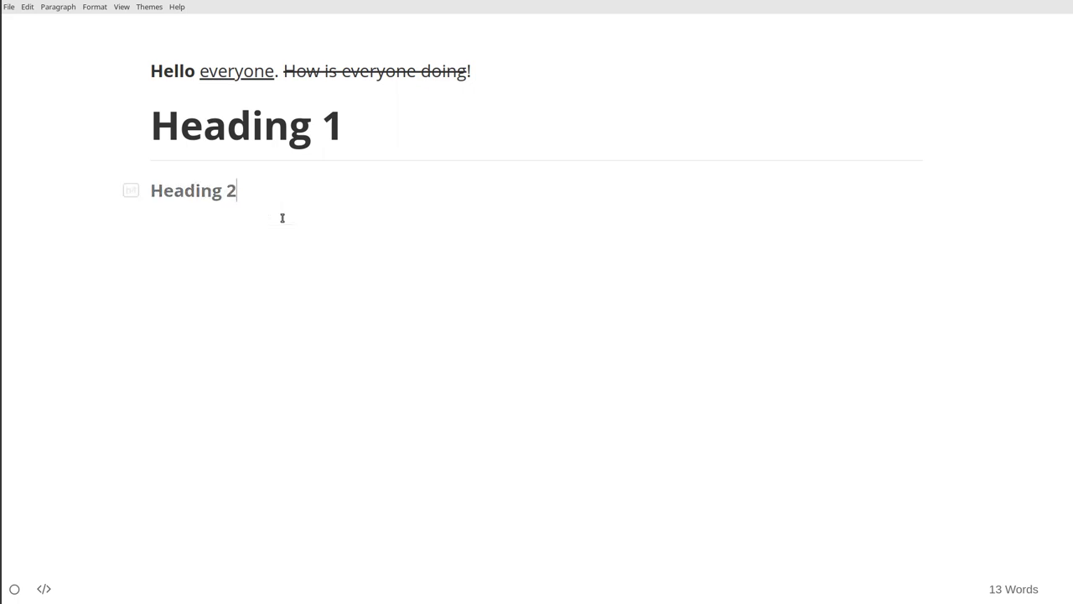
key("ctrl+5")
key("ctrl+3")
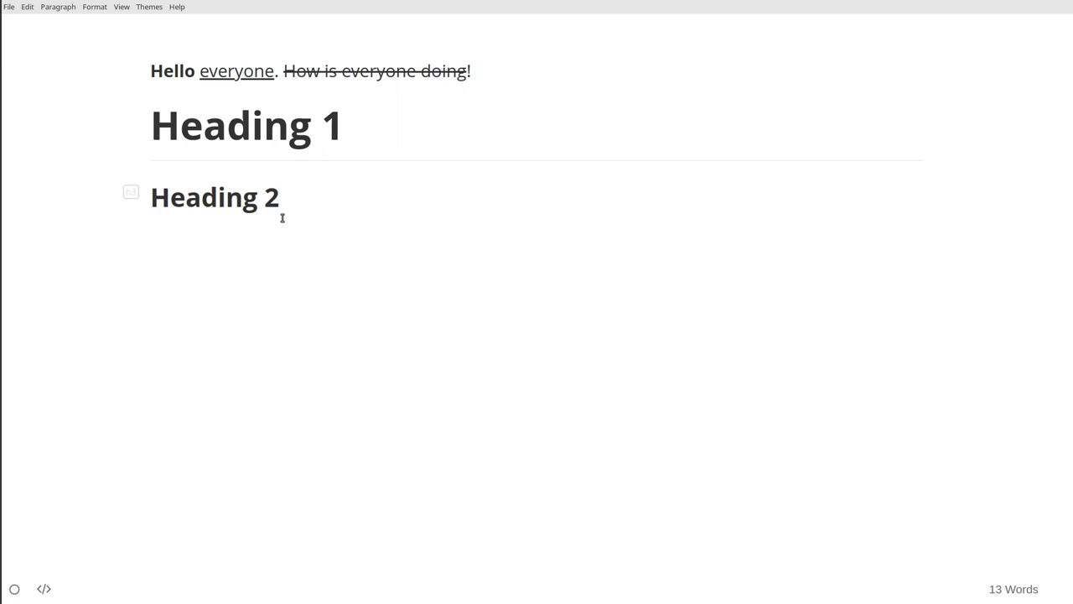
key("ctrl+2")
key("ctrl+1")
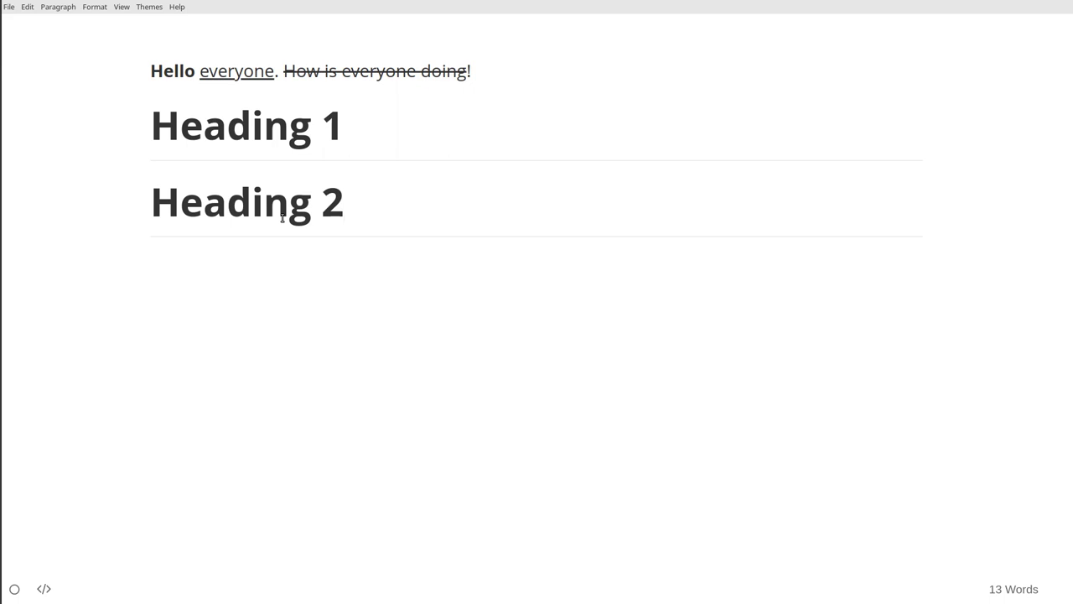
key("ctrl+4")
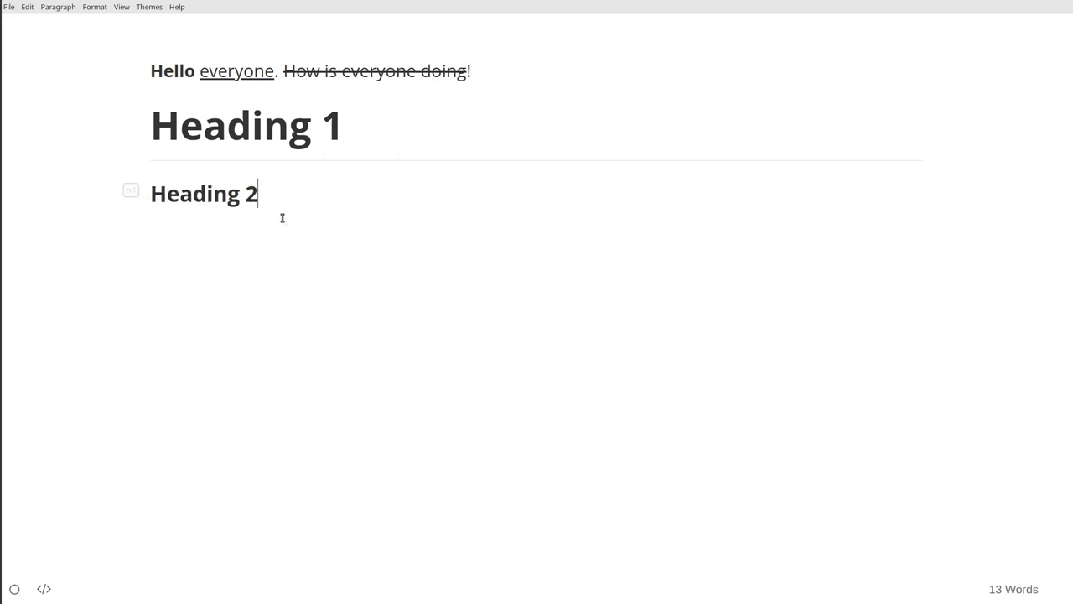
key("ctrl+3")
key("ctrl+1")
key("ctrl+4")
key("ctrl+1")
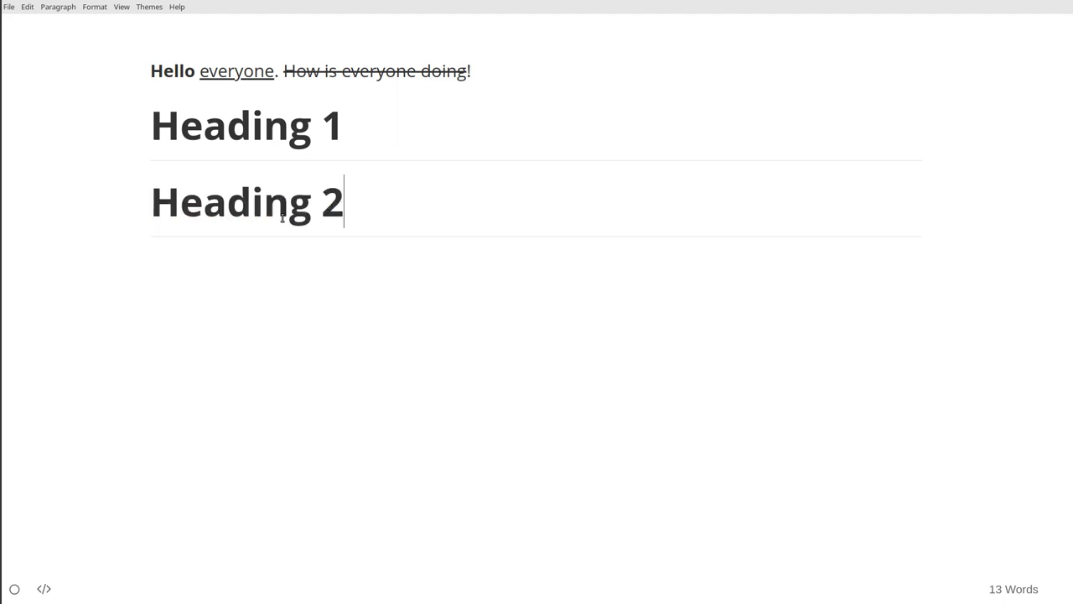
key("ctrl+2")
key("ctrl+3")
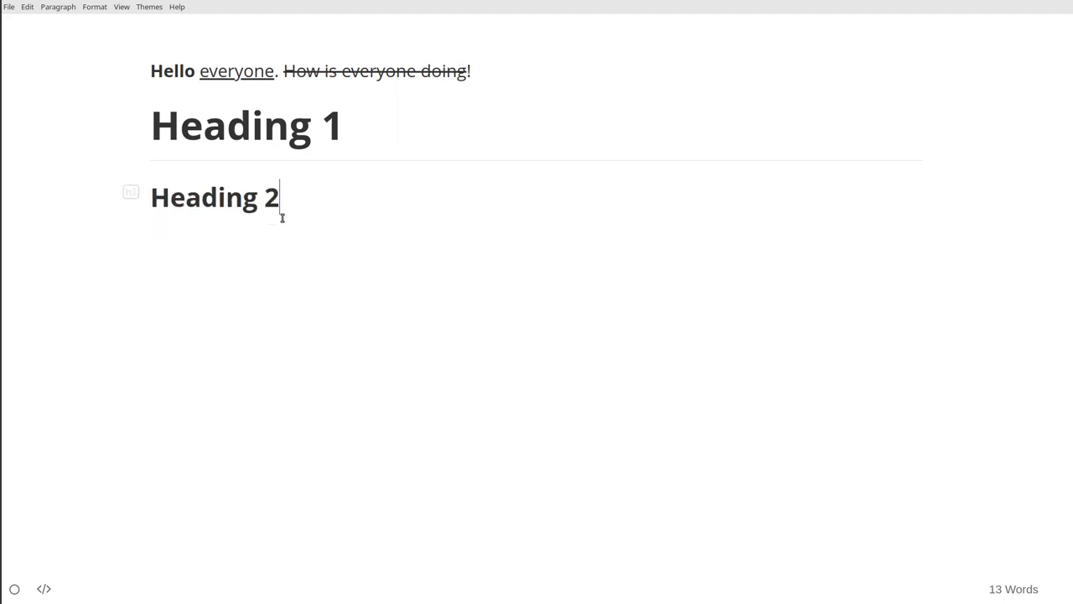
key("ctrl+2")
key("ctrl+1")
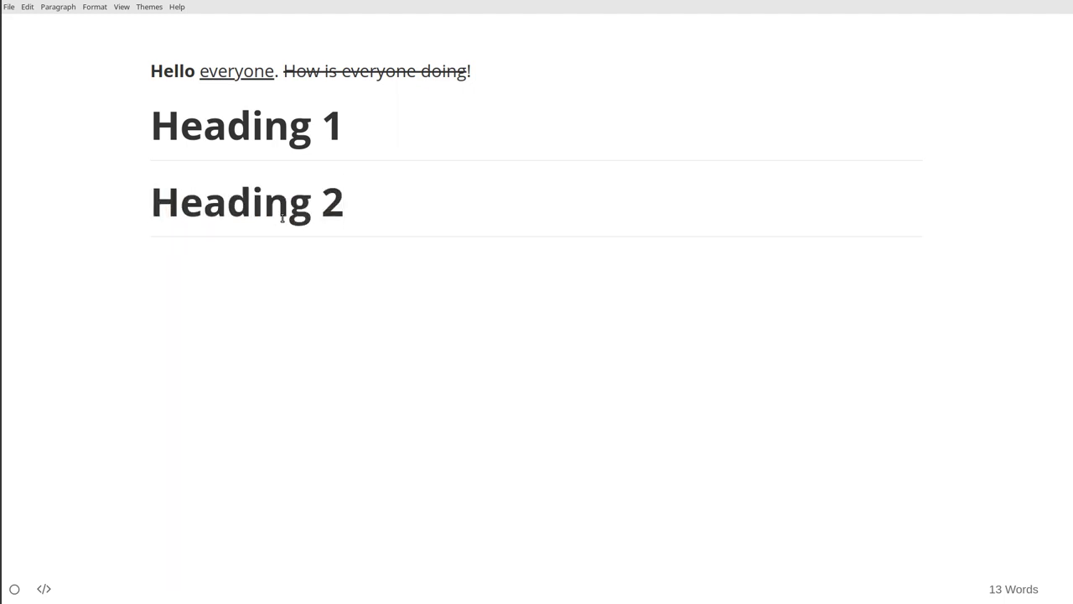
key("ctrl+2")
key("ctrl+3")
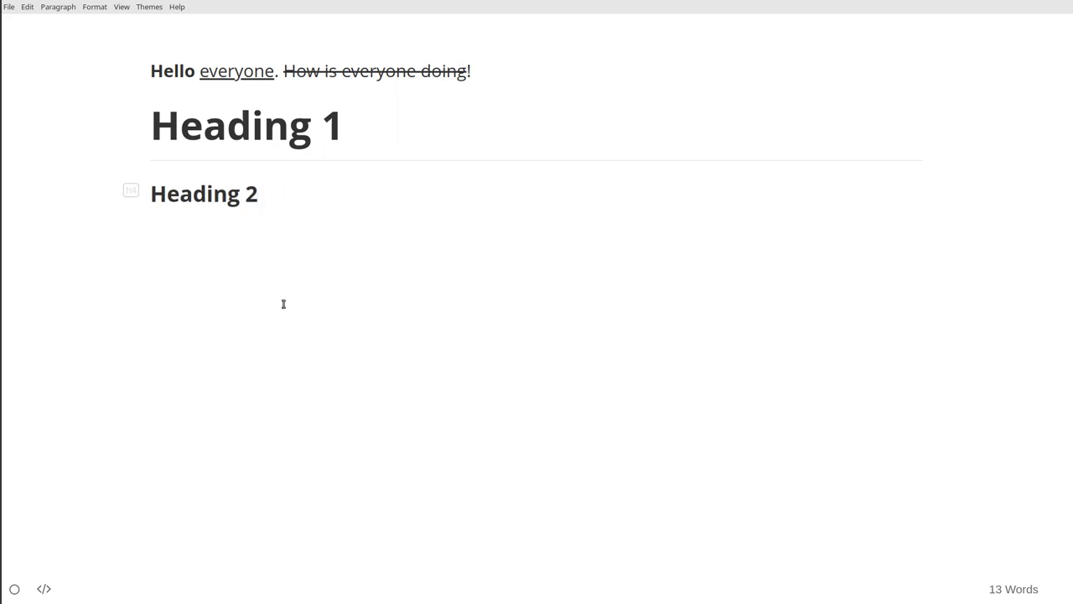
key("Return")
Step: Insert a 2×2 table below Heading 2
left_click(59, 7)
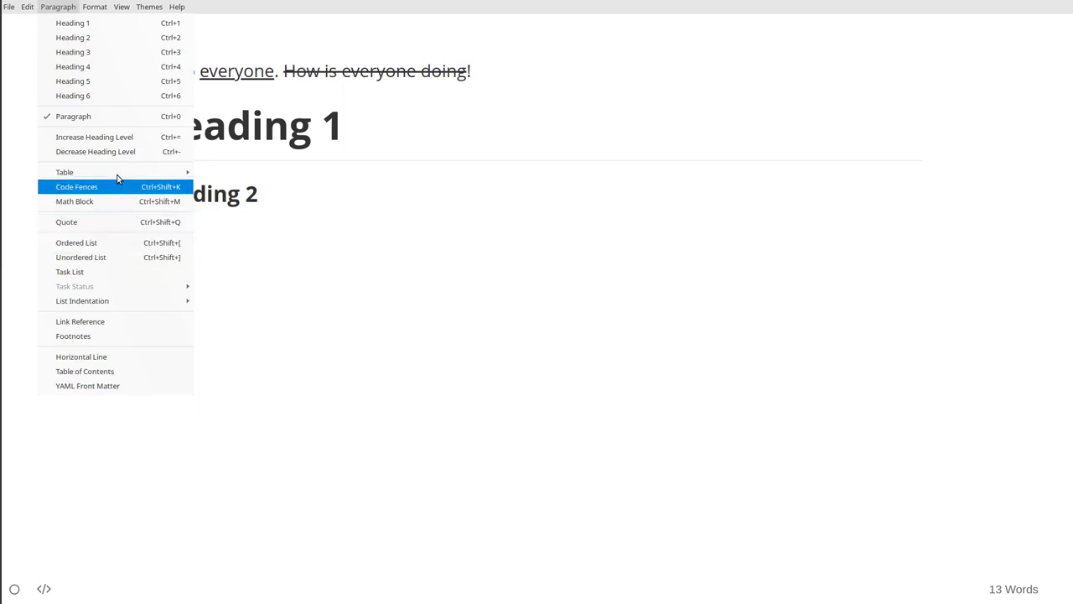
mouse_move(145, 167)
left_click(217, 168)
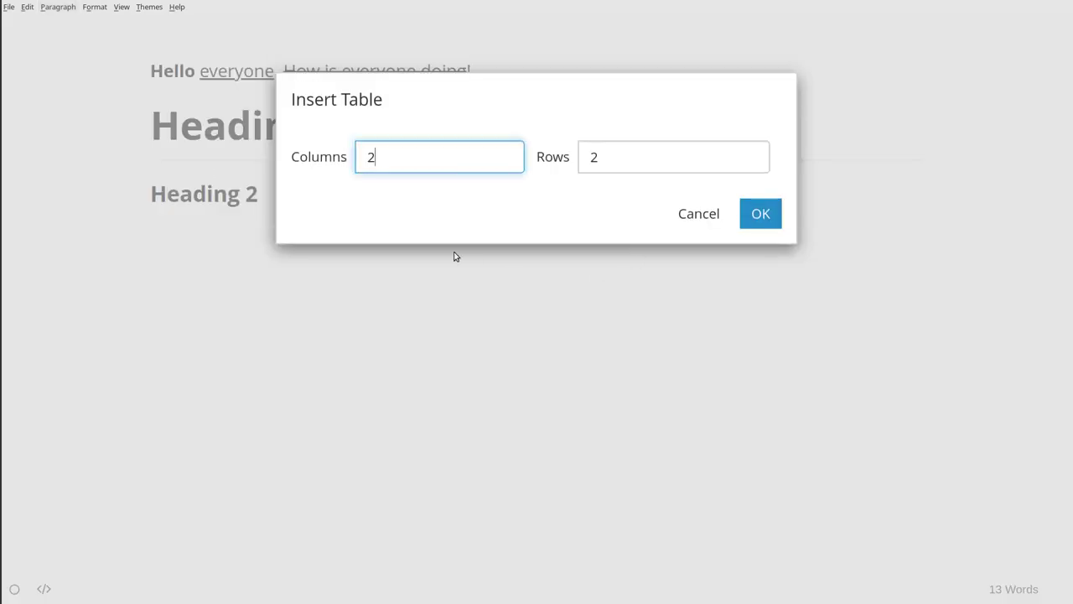
left_click(355, 107)
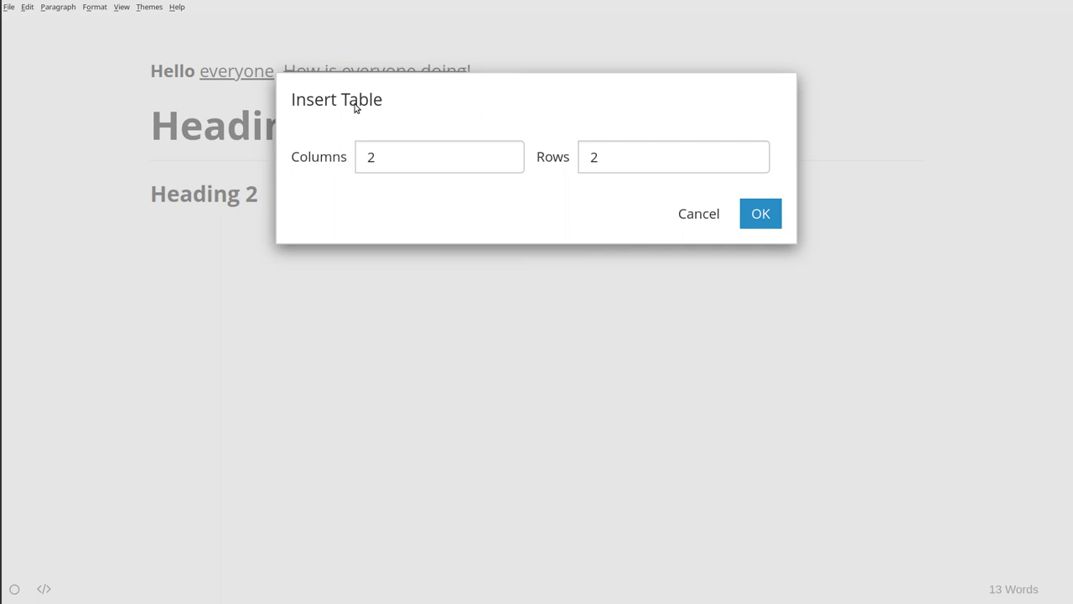
left_click_drag(318, 163, 342, 163)
left_click(760, 214)
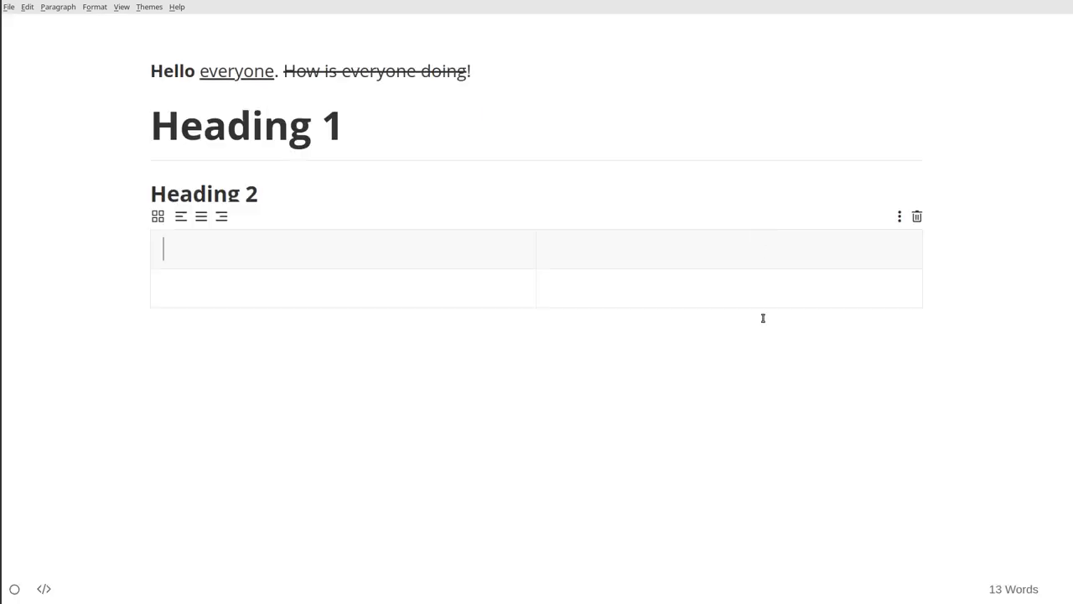
Step: Fill the table with headers 'title' and 'name' and a row 'abc', '234234'
left_click(373, 287)
left_click(654, 235)
left_click(395, 244)
type("title")
left_click(668, 250)
type("name")
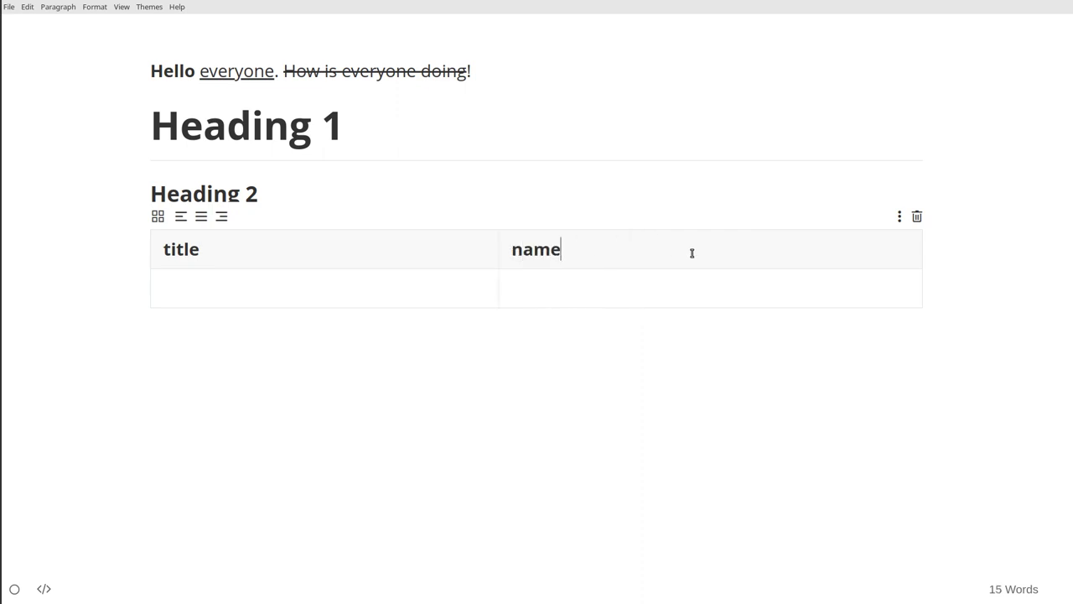
left_click(366, 292)
type("abc")
left_click(613, 294)
type("234234")
left_click(612, 379)
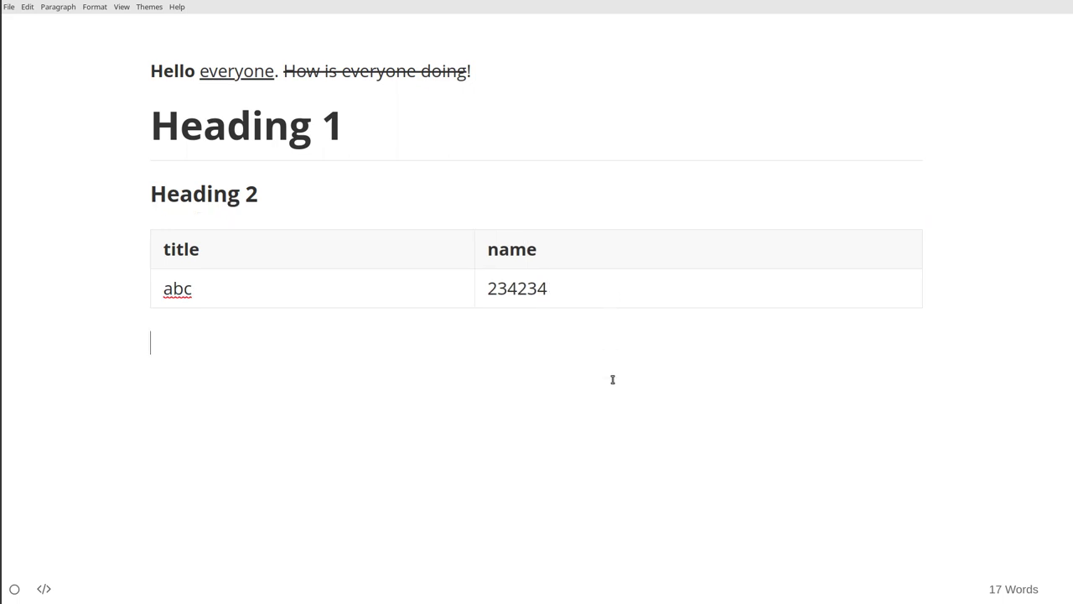
Step: Delete the whole table
left_click(584, 253)
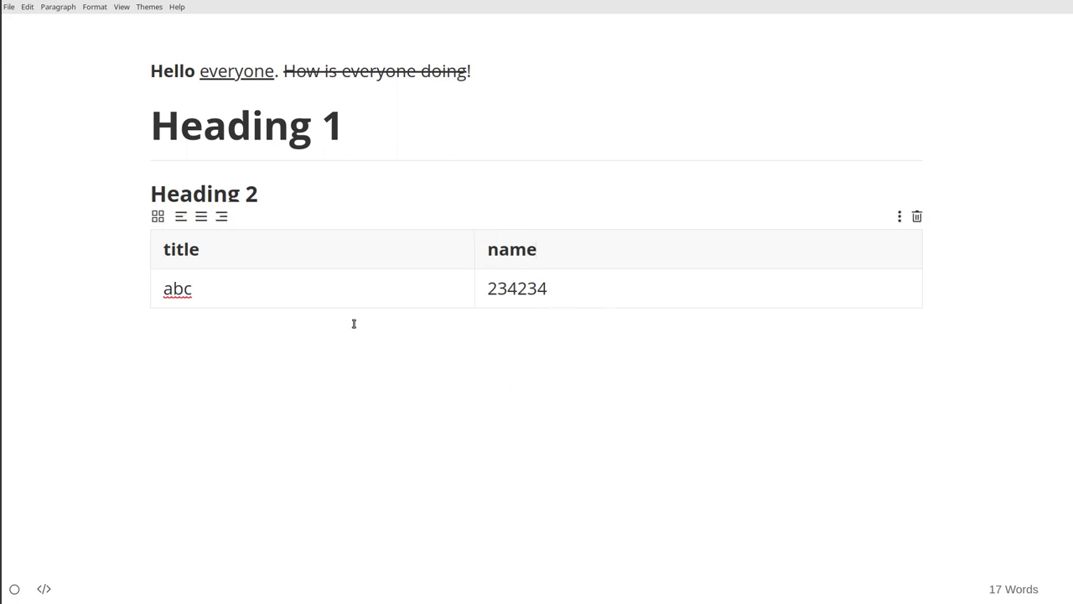
left_click(180, 216)
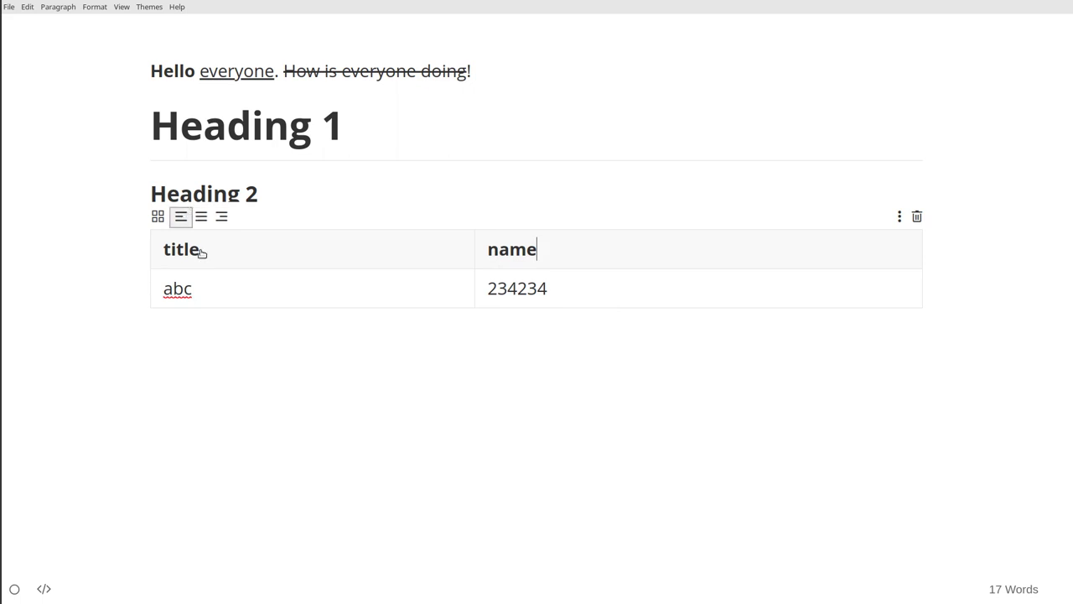
left_click(917, 216)
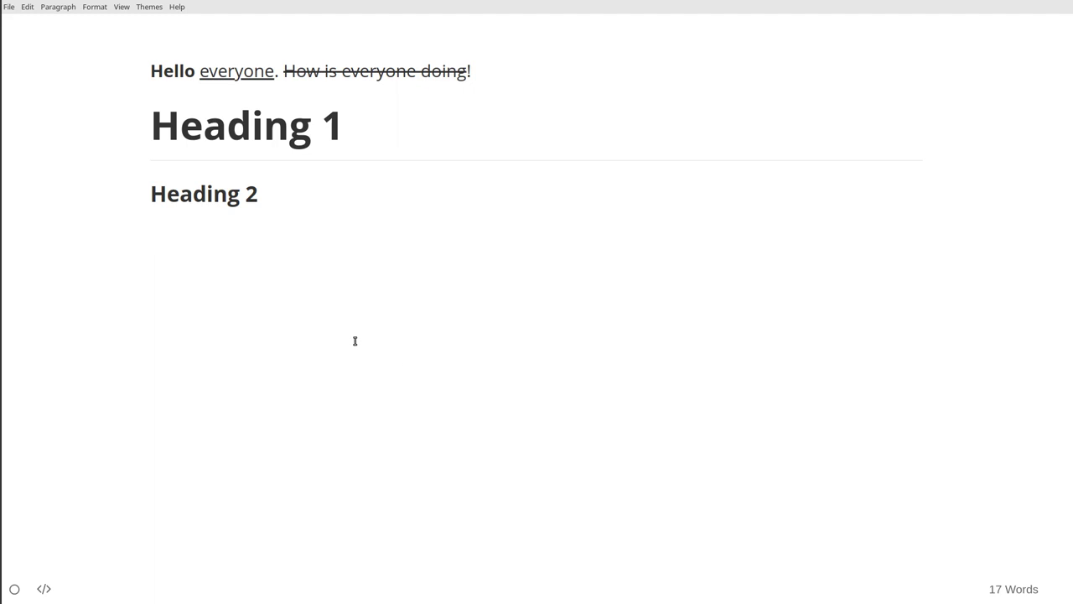
Step: Create a javascript code fence below Heading 2 using '```` javascript'
key("Return")
type("```` javascript")
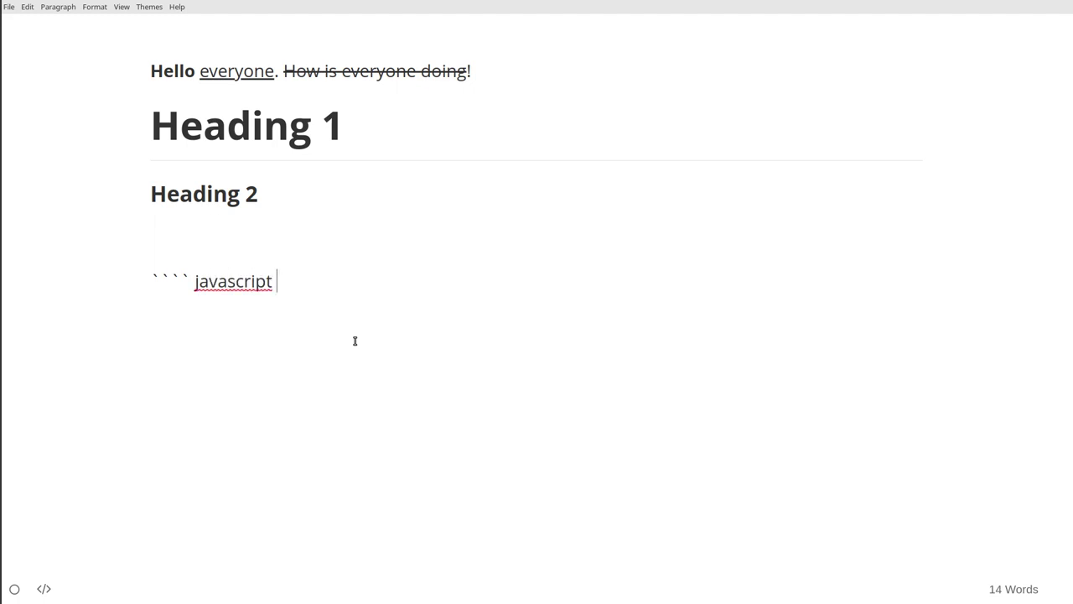
key("Return")
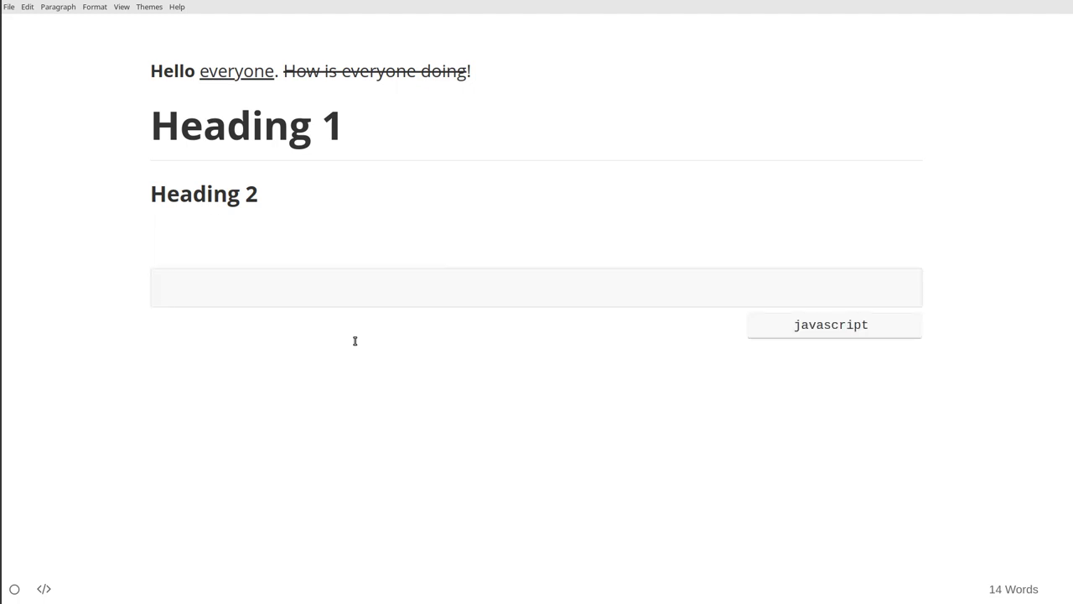
left_click(828, 326)
left_click(811, 290)
Step: Write 'function f(x) { console.log(x) }' followed by the call 'f(3)' in the code block
type("function ")
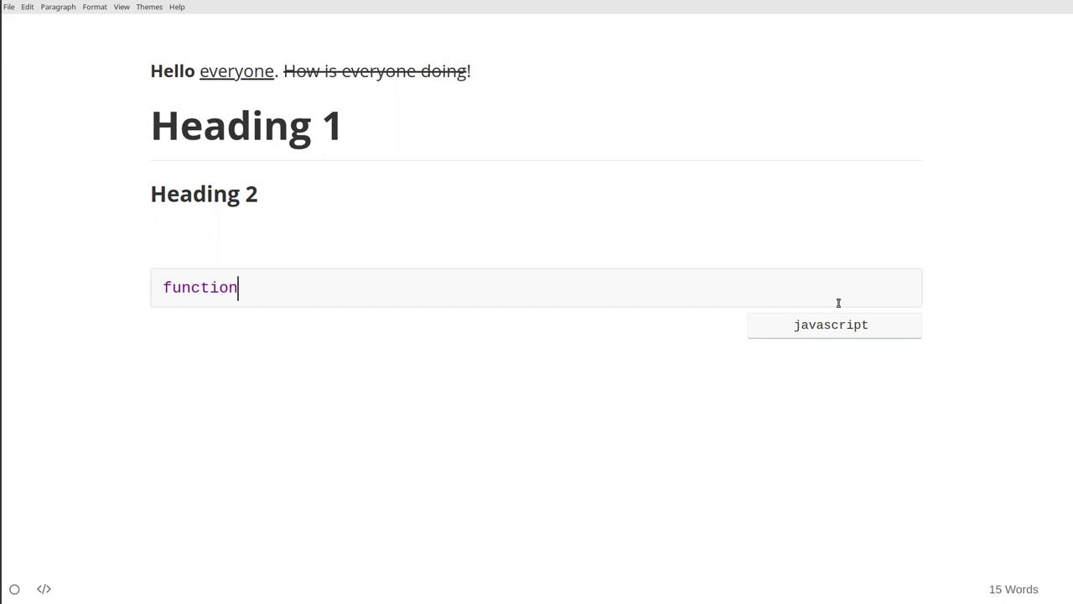
type("f(x) {")
key("Return")
type("console.")
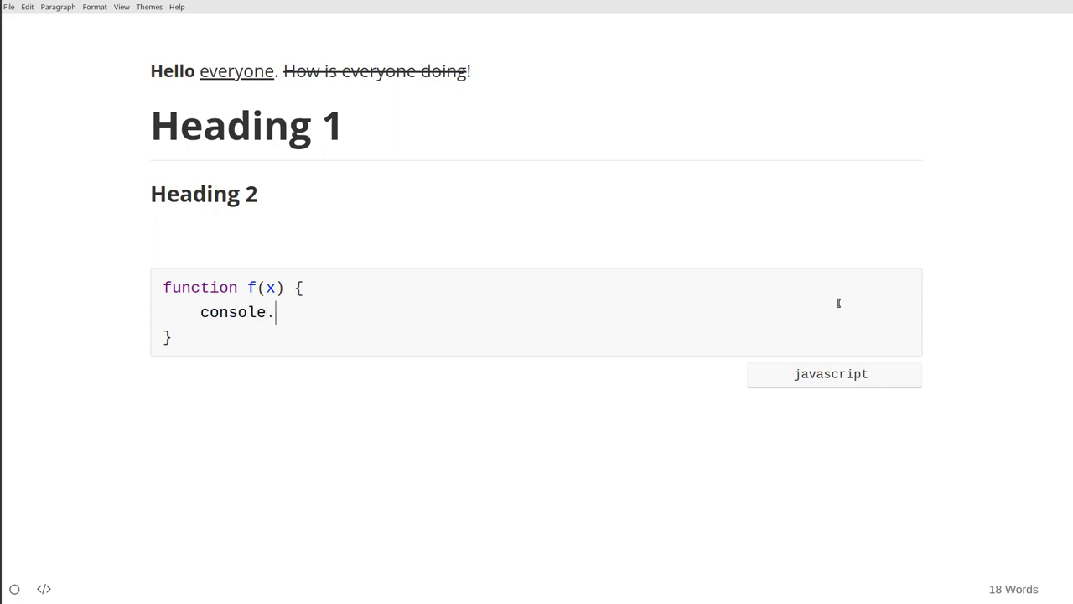
type("log(x);")
left_click(438, 340)
key("Return")
type("f")
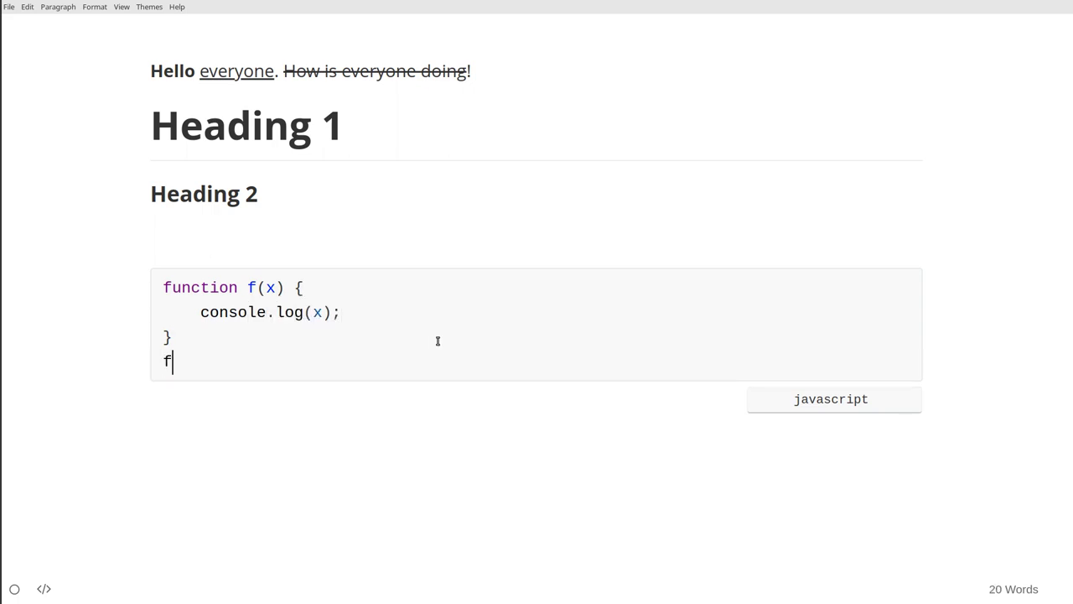
type("(3)")
left_click_drag(285, 370, 88, 269)
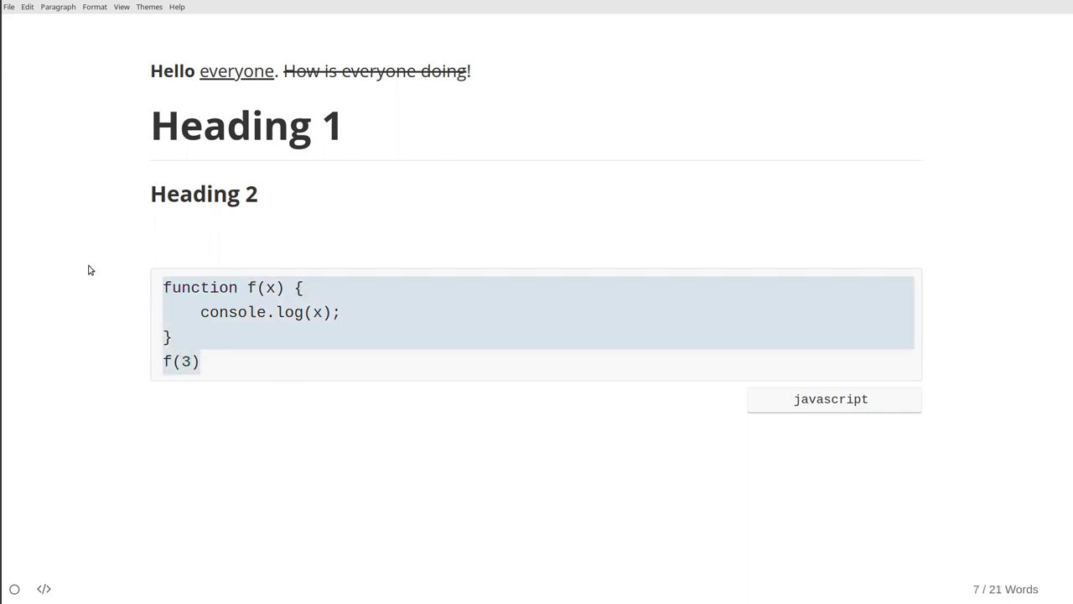
left_click(328, 358)
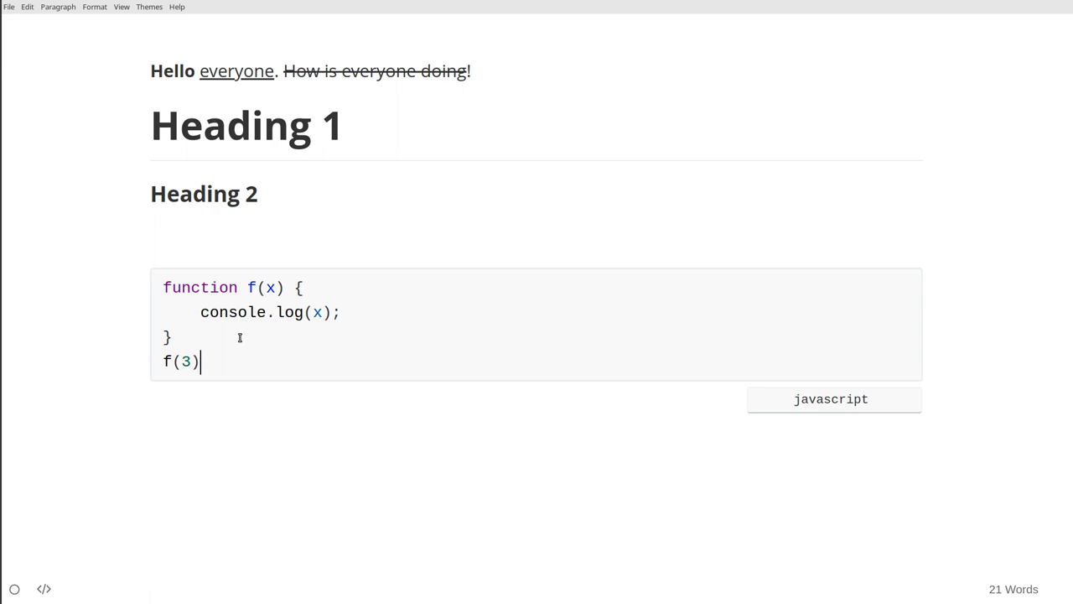
double_click(252, 287)
left_click_drag(303, 287, 158, 288)
key("ctrl+a")
key("Right")
left_click(563, 504)
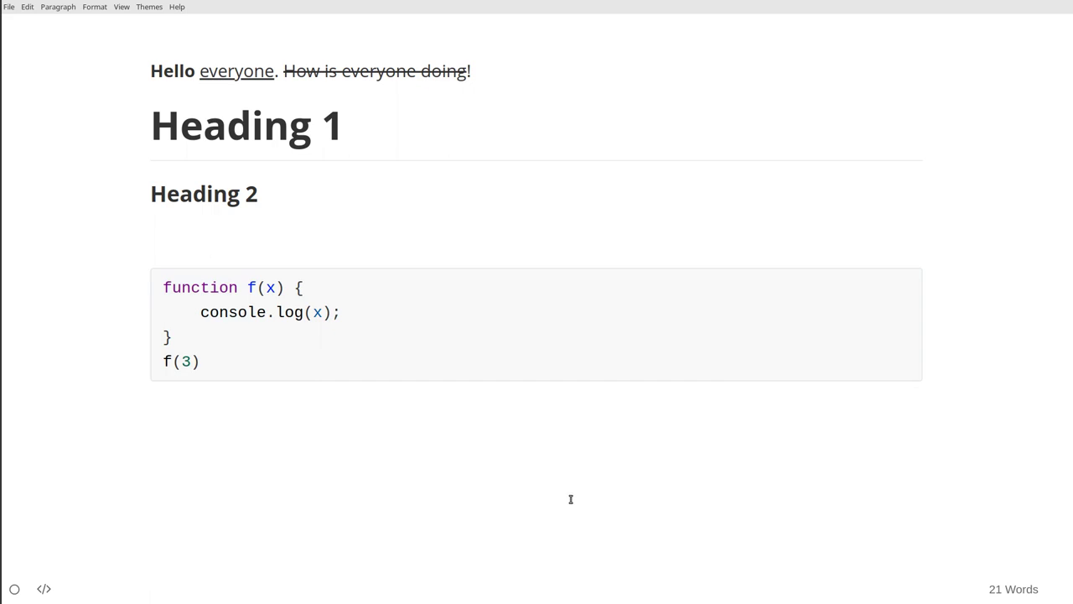
Step: Insert an empty math block below the code block
key("Return")
left_click(88, 9)
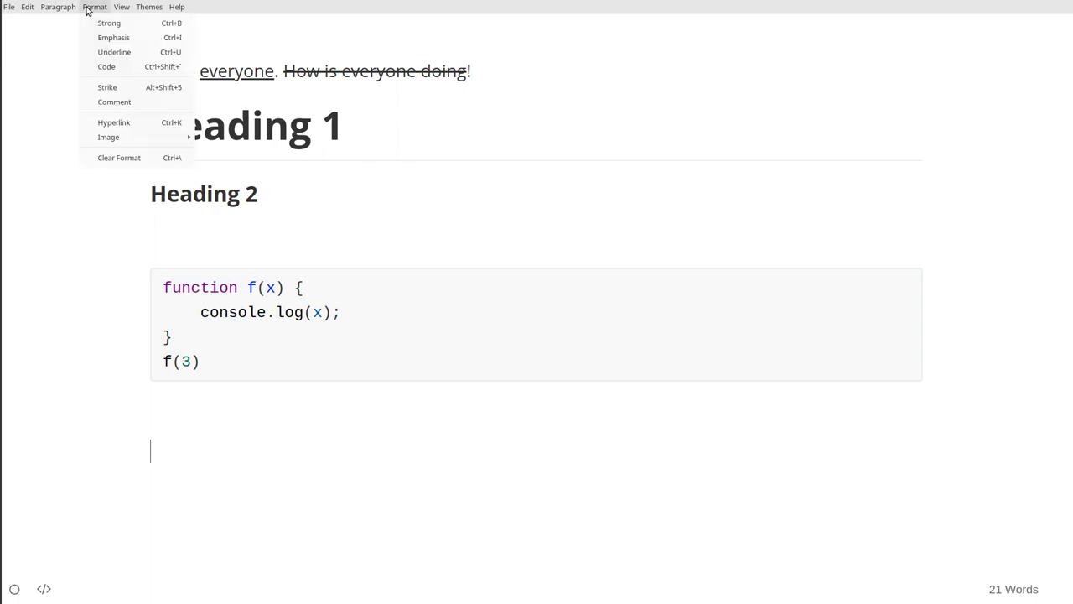
mouse_move(74, 7)
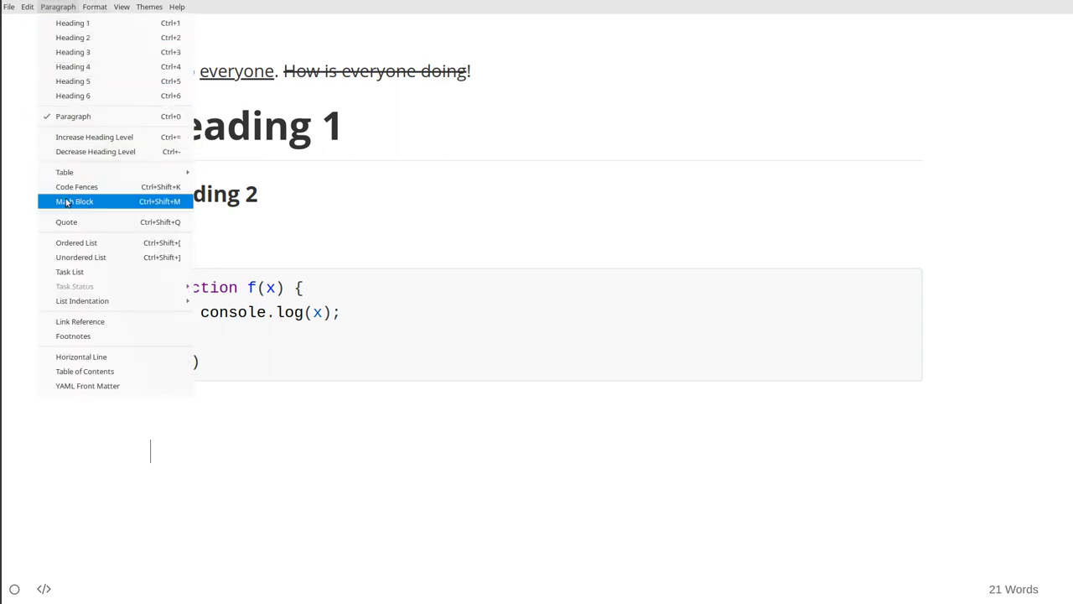
left_click(167, 208)
Step: Enter '\frac{4}{2} = \frac{8}{4}' in the math block and finish editing
scroll(486, 280, "down", 2)
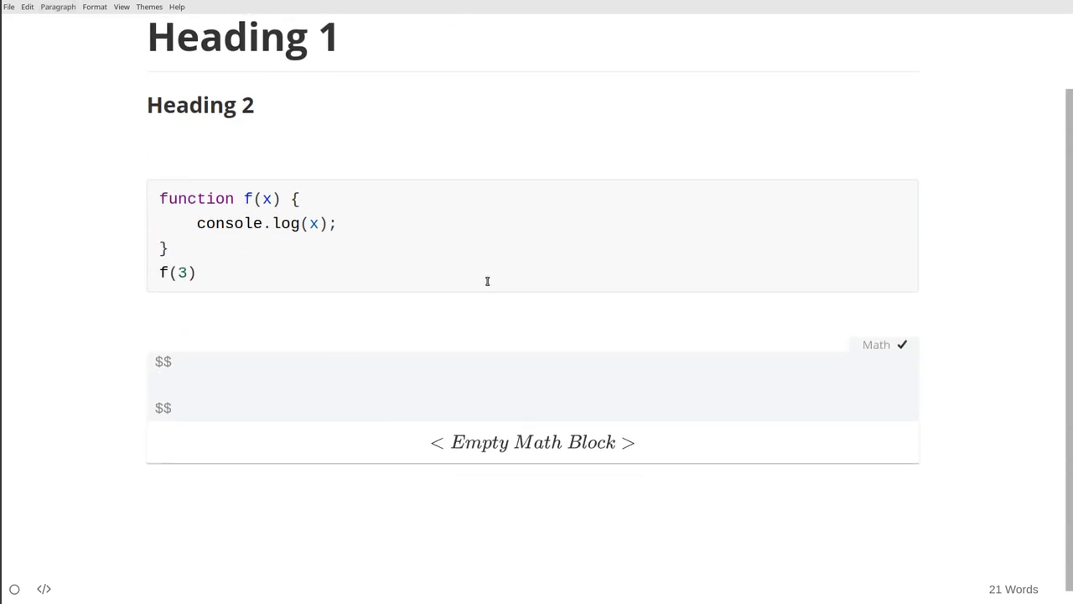
type("\\fra")
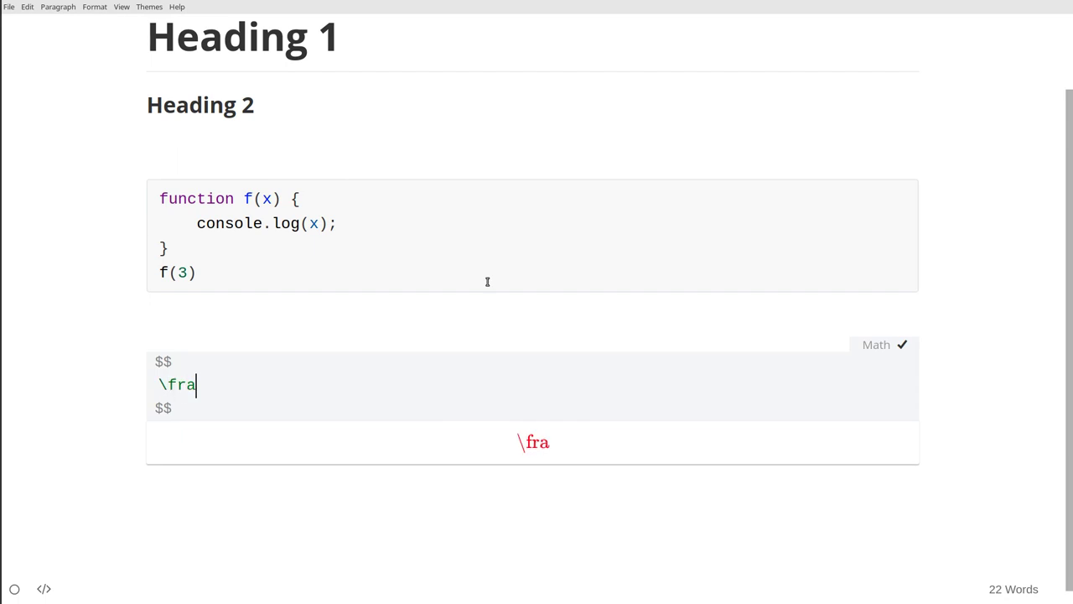
type("c{")
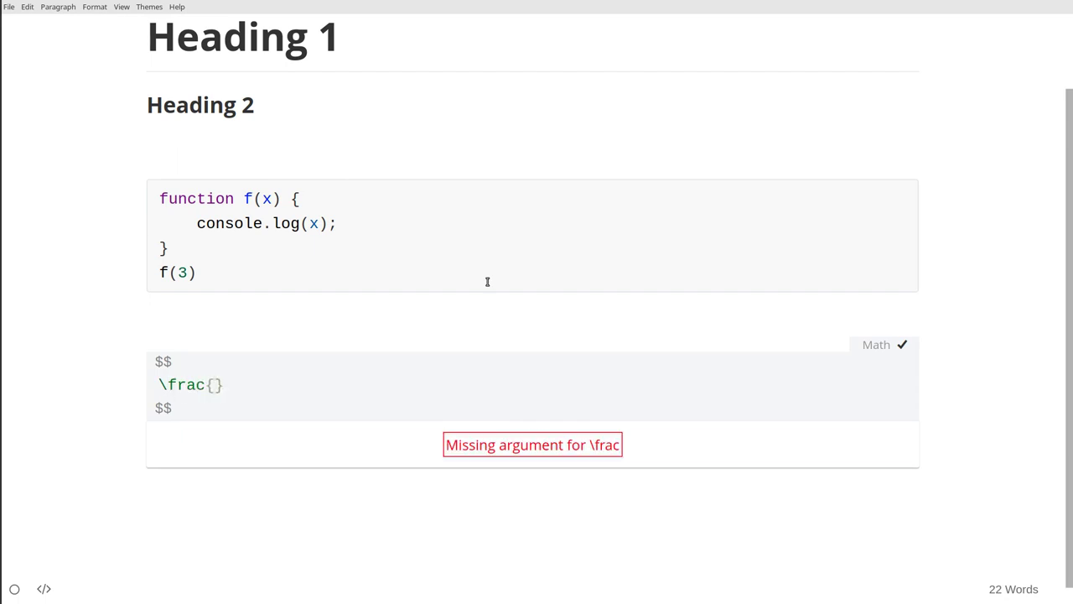
type("4}{2]")
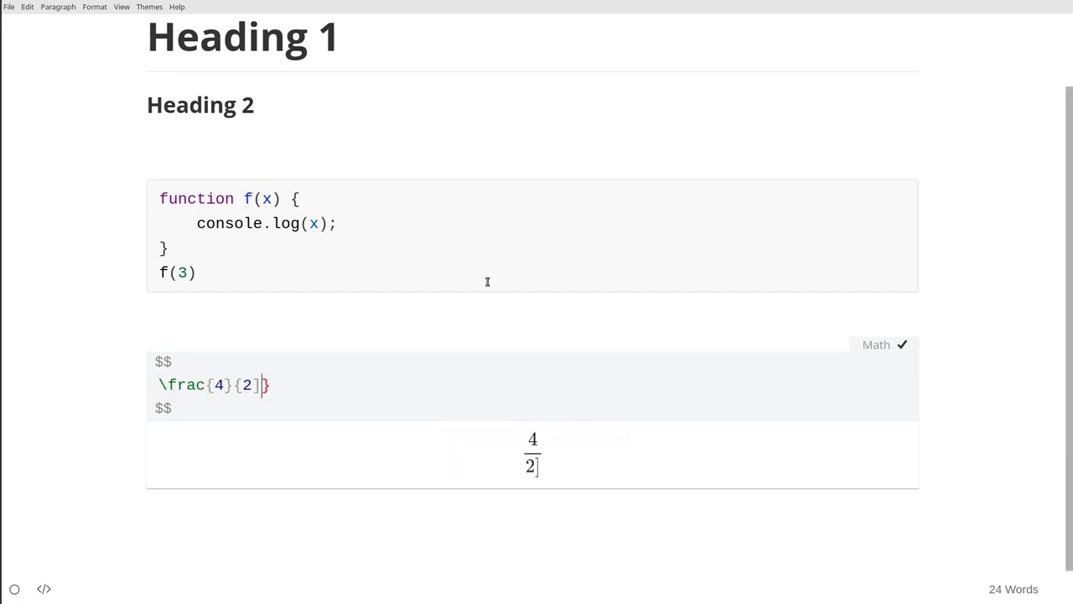
key("BackSpace")
type("}")
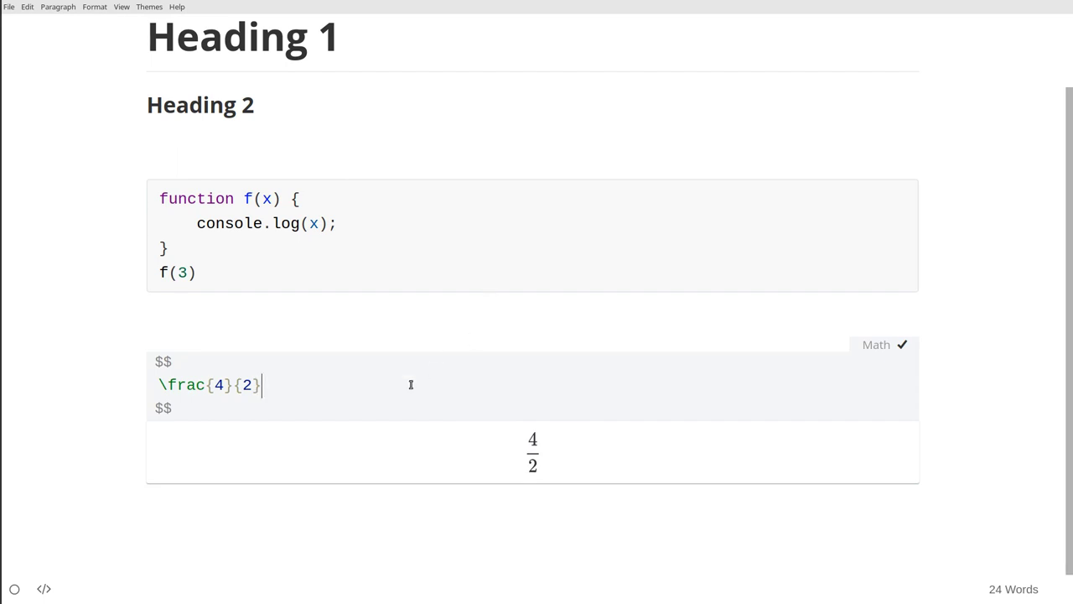
type(" = ")
type("\\")
type("frac{")
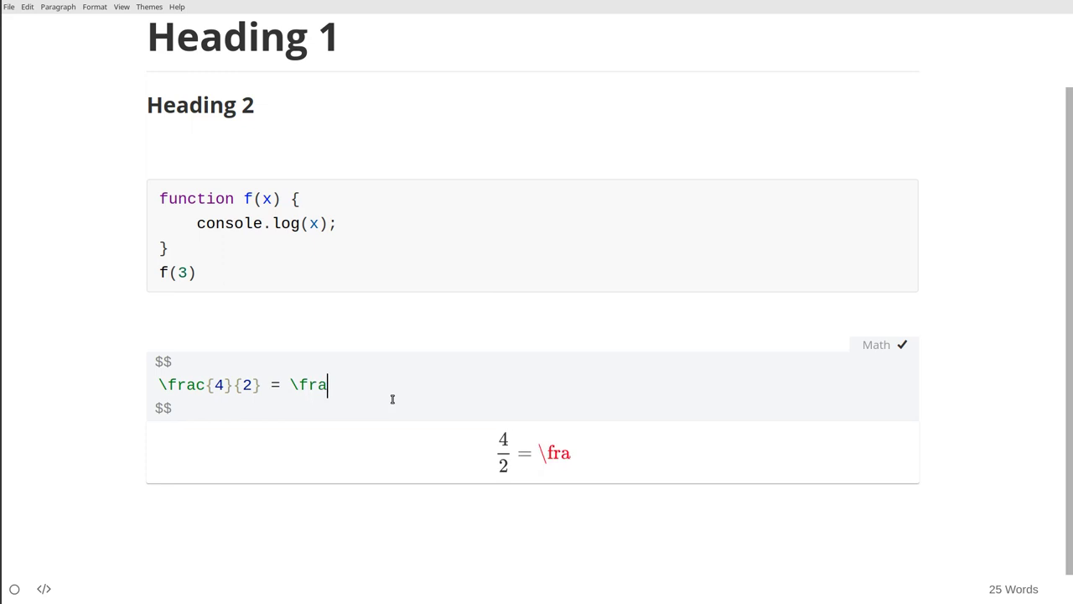
type("8}{4")
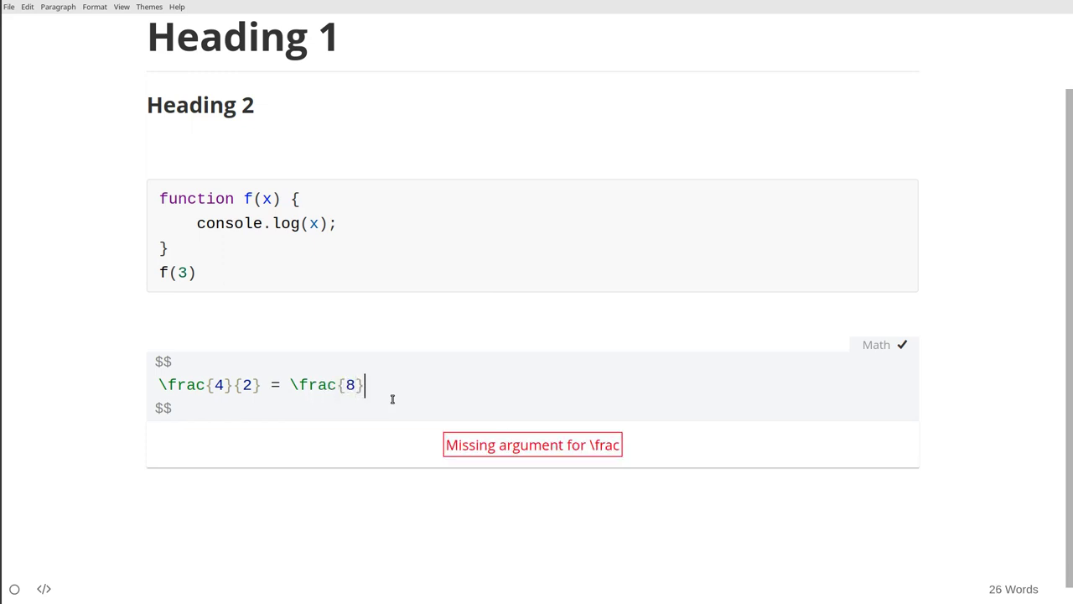
type("}")
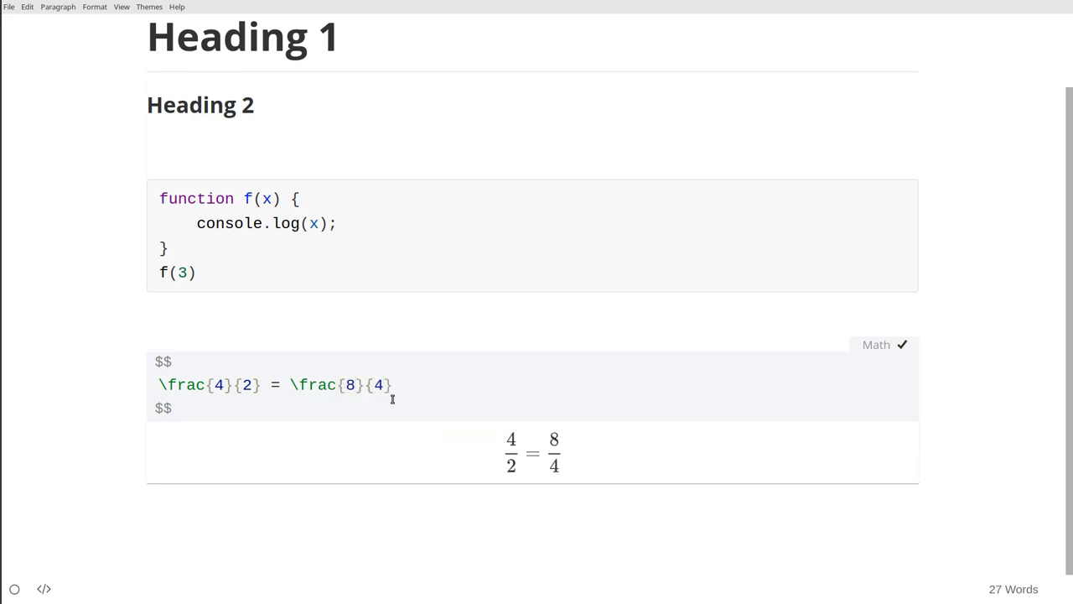
scroll(470, 419, "down", 1)
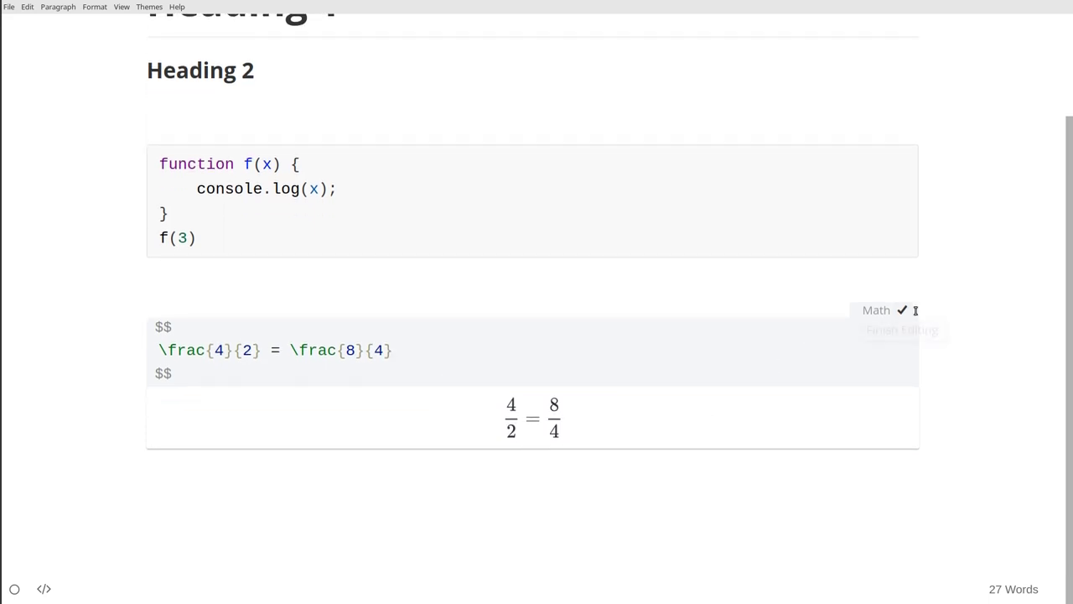
left_click(914, 310)
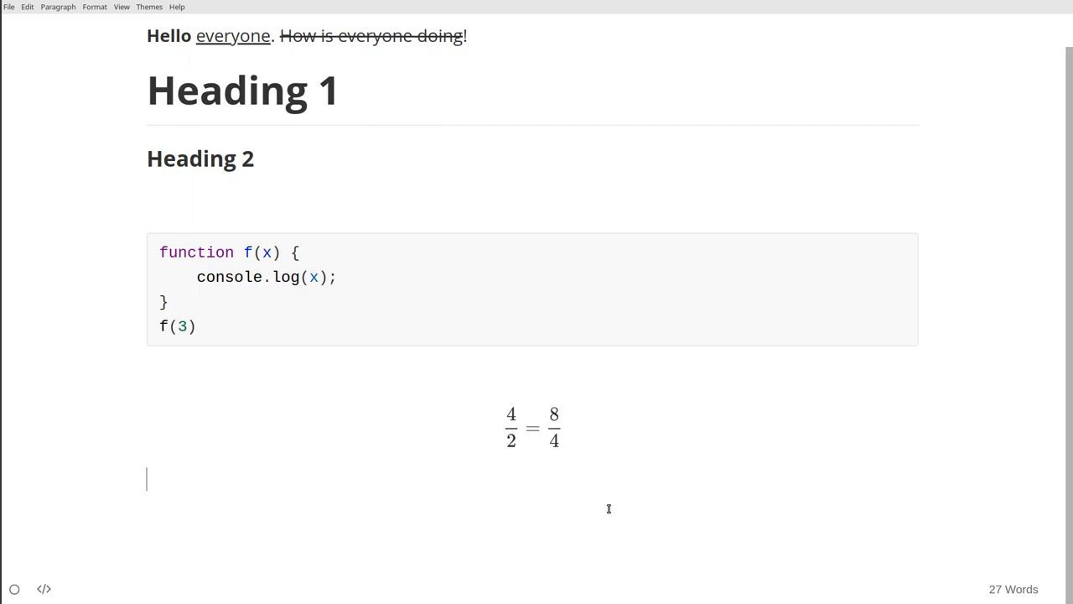
Step: Type the lines 'egg', 'milk' and 'meat' below the equation
key("Return")
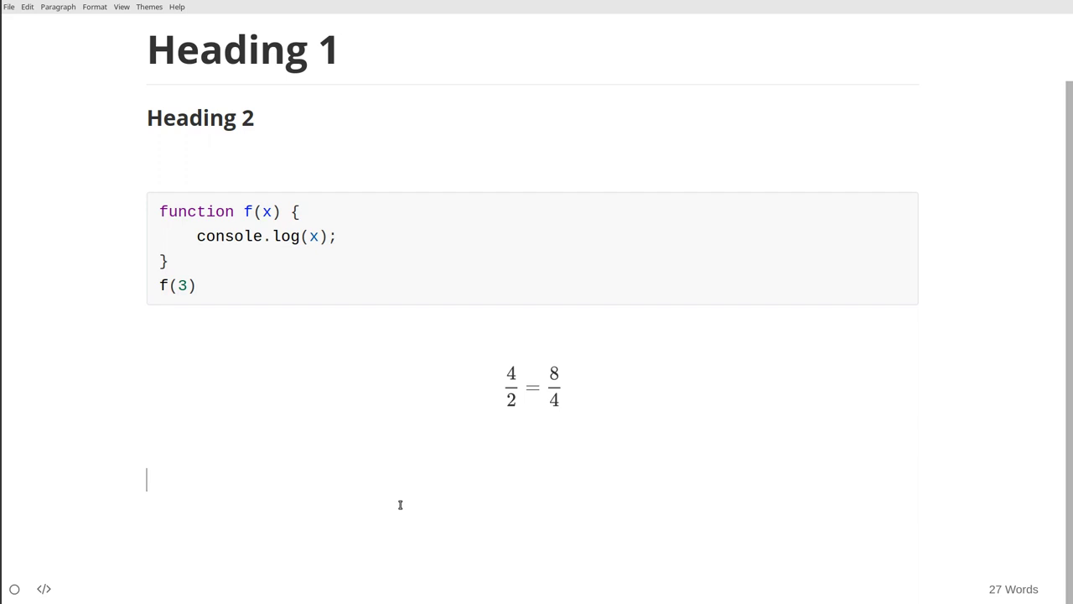
type("egg")
key("Return")
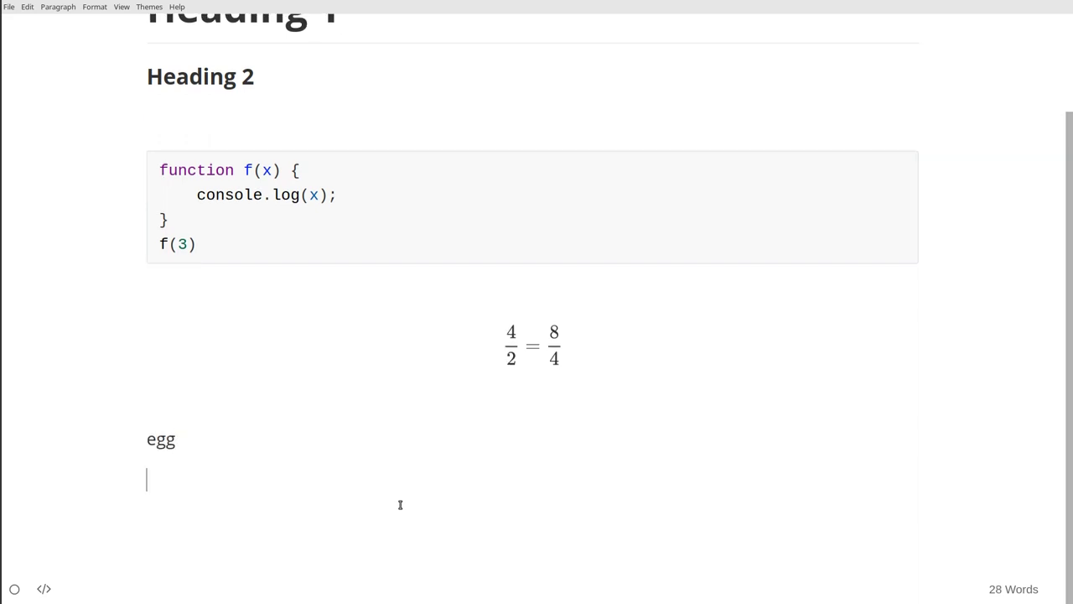
type("milk")
key("Return")
type("e")
key("BackSpace")
type("meat")
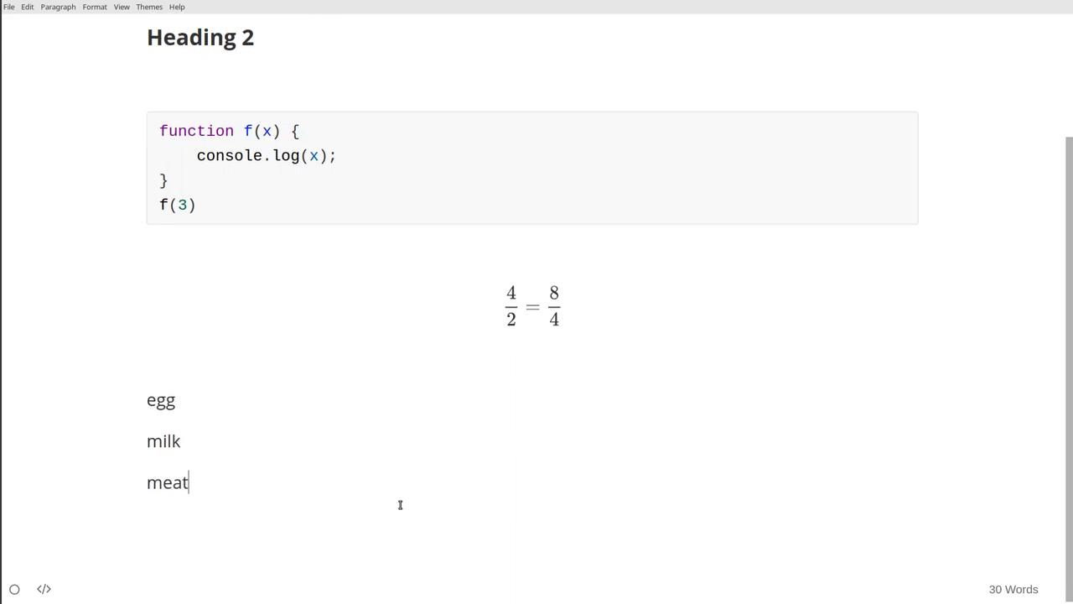
Step: Make the three lines a bulleted list, then convert it to a numbered list
left_click_drag(213, 488, 129, 402)
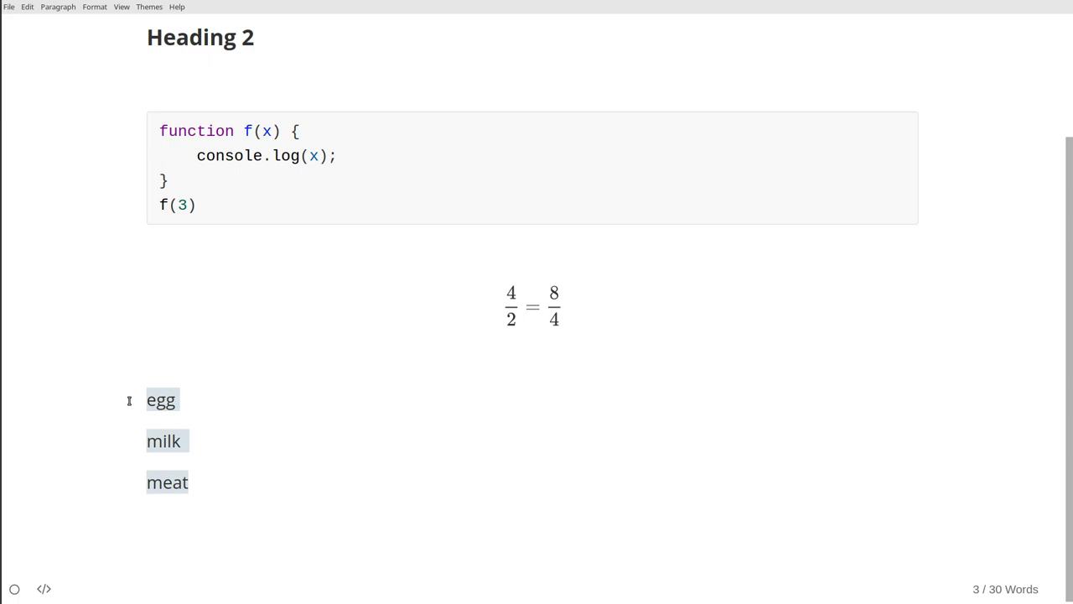
key("ctrl+shift+bracketright")
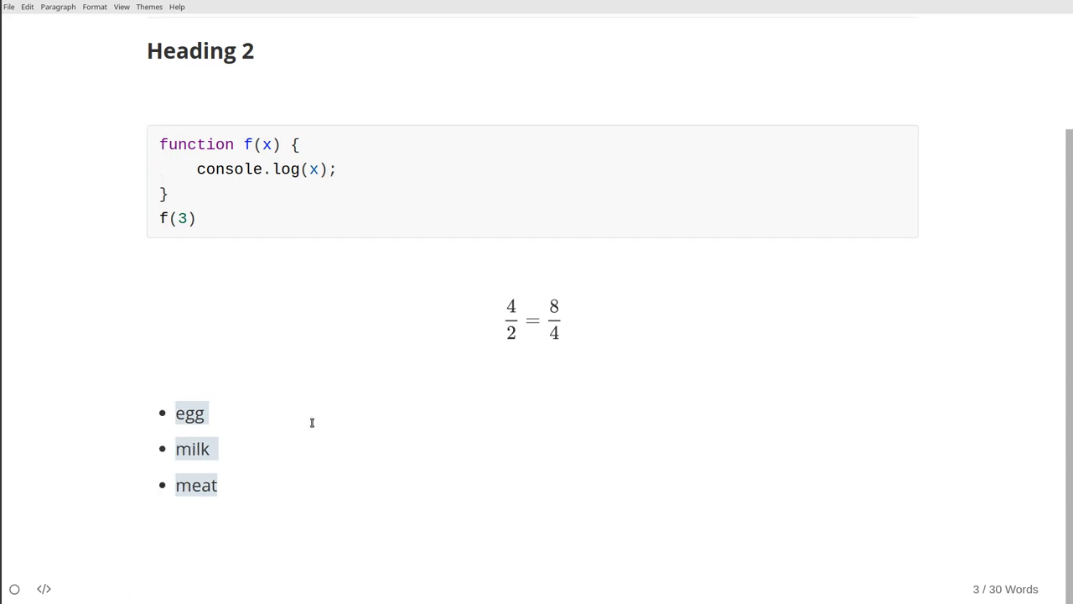
left_click(157, 419)
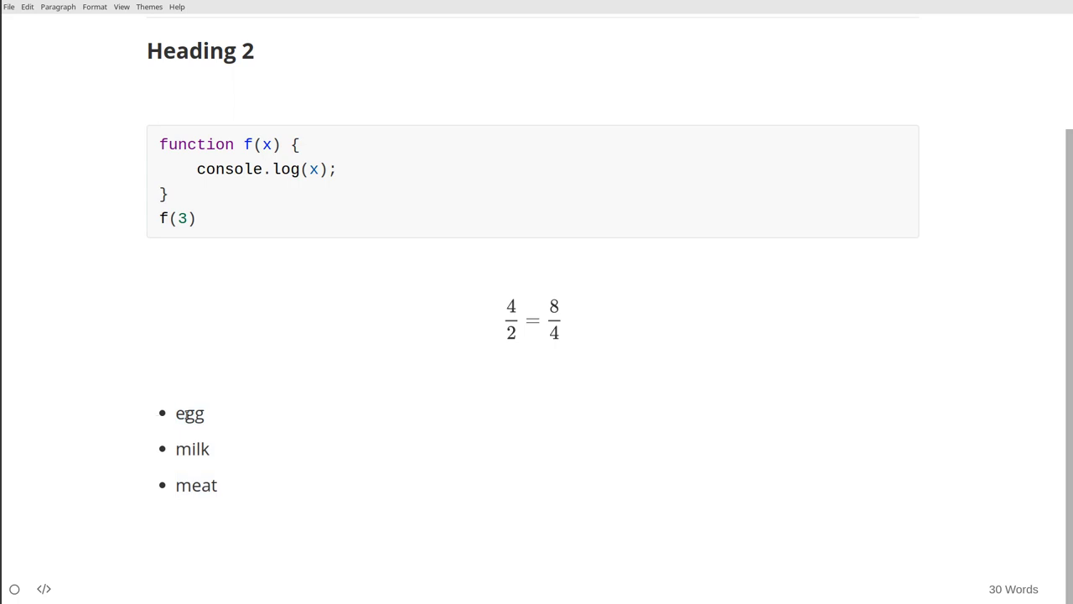
left_click_drag(173, 414, 265, 420)
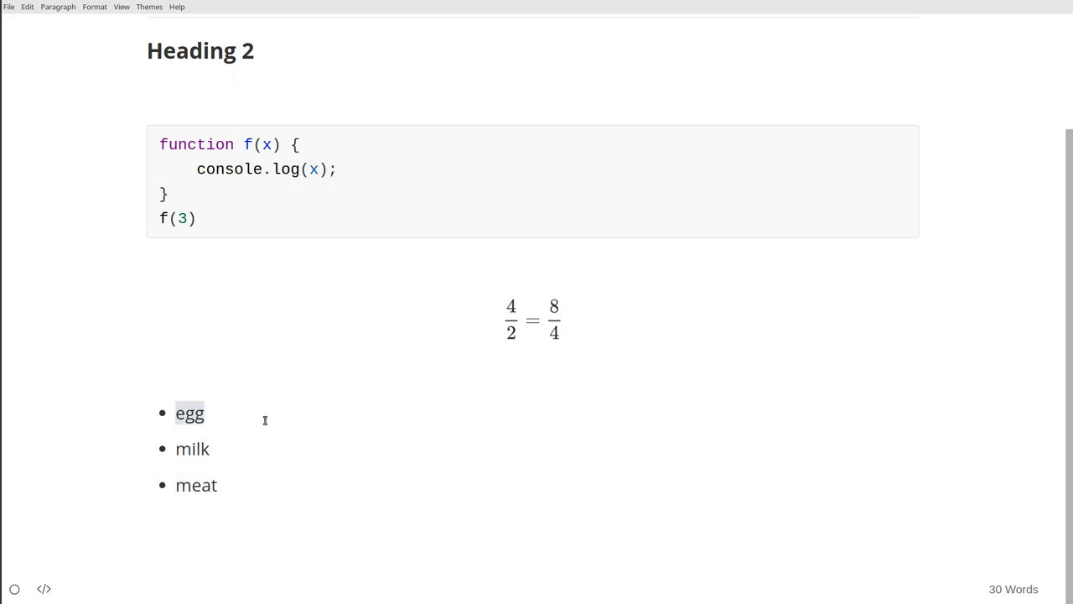
left_click(215, 490)
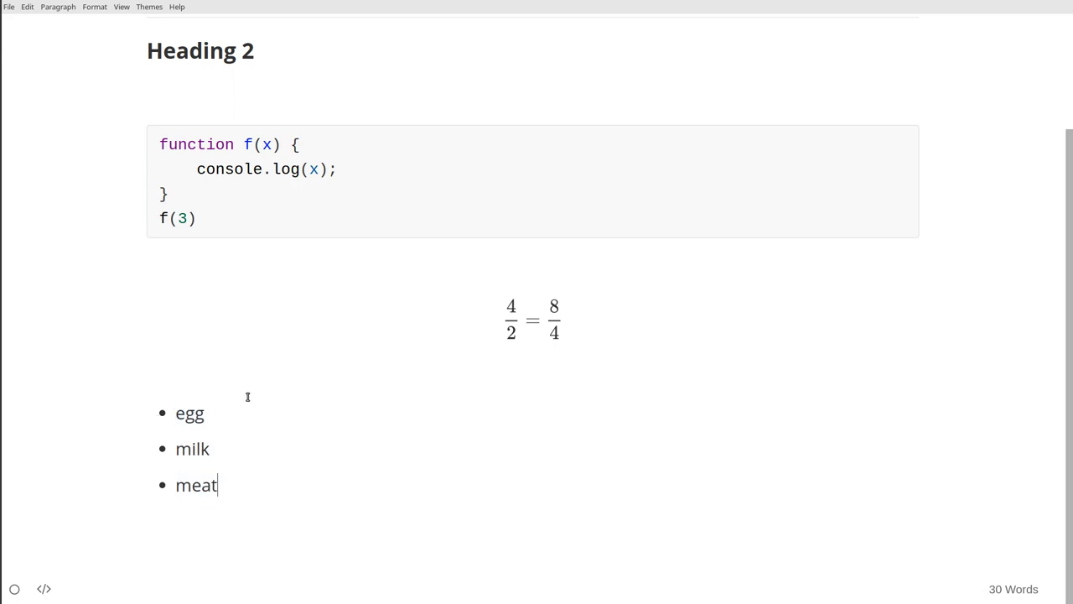
key("ctrl+shift+bracketleft")
left_click_drag(158, 414, 237, 491)
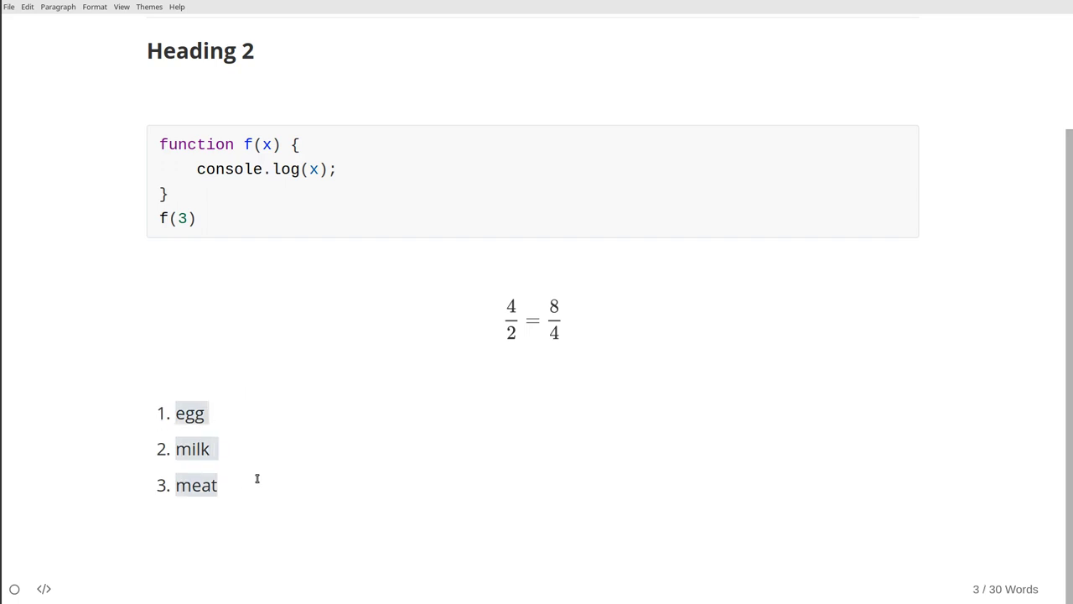
left_click(258, 478)
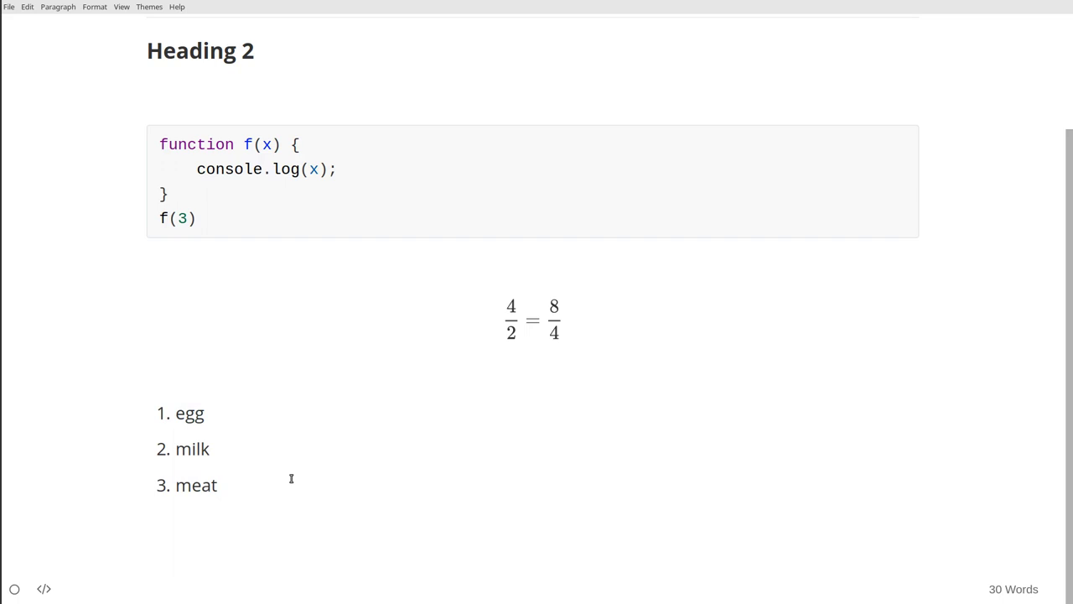
Step: Delete the numbered items and turn the empty line into a task list item
left_click_drag(216, 486, 72, 400)
key("BackSpace")
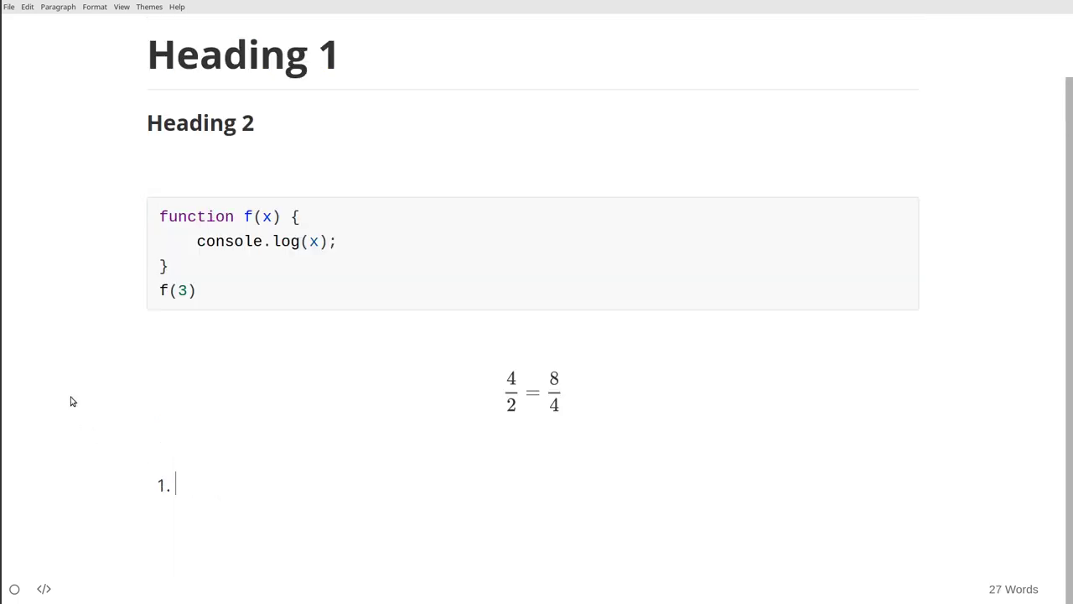
left_click(50, 7)
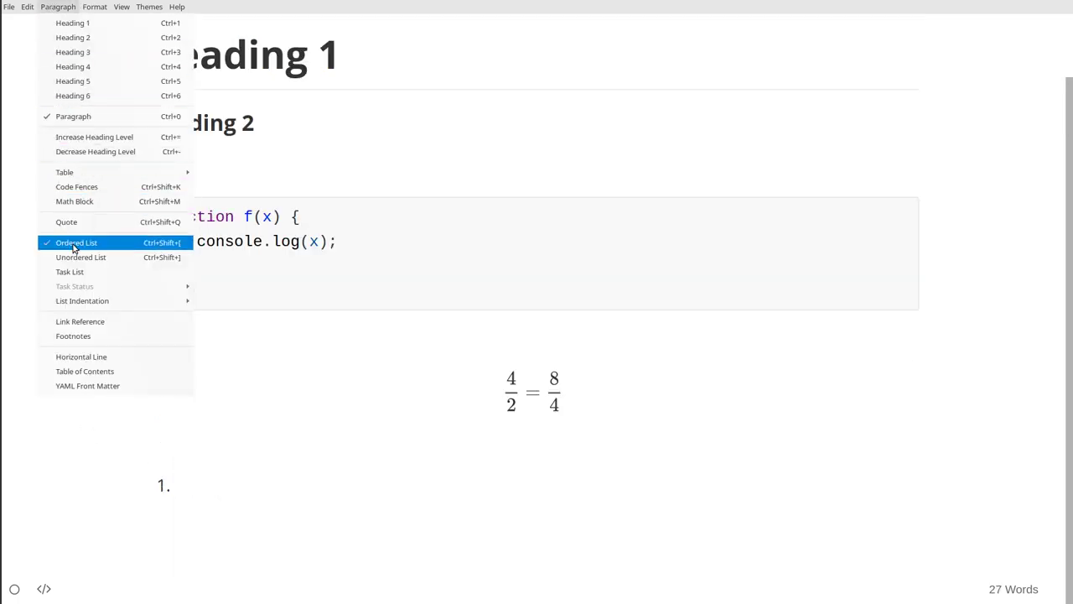
left_click(84, 272)
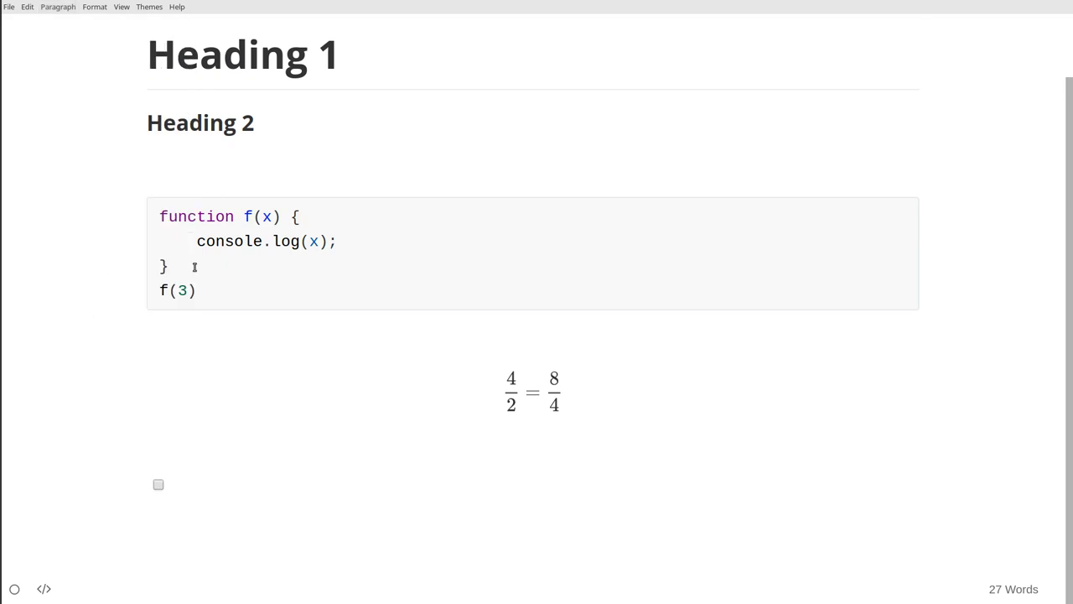
Step: Add tasks 'buy eggs', 'buy milk' and 'buy meat' and tick all three
type("buy eggs")
key("Return")
type("buy milk")
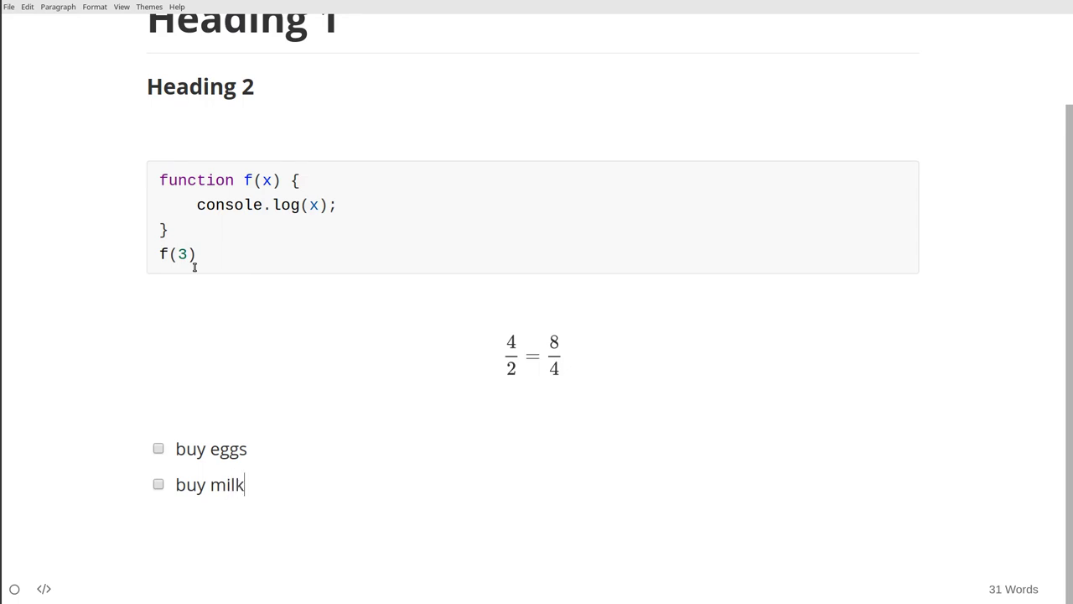
key("Return")
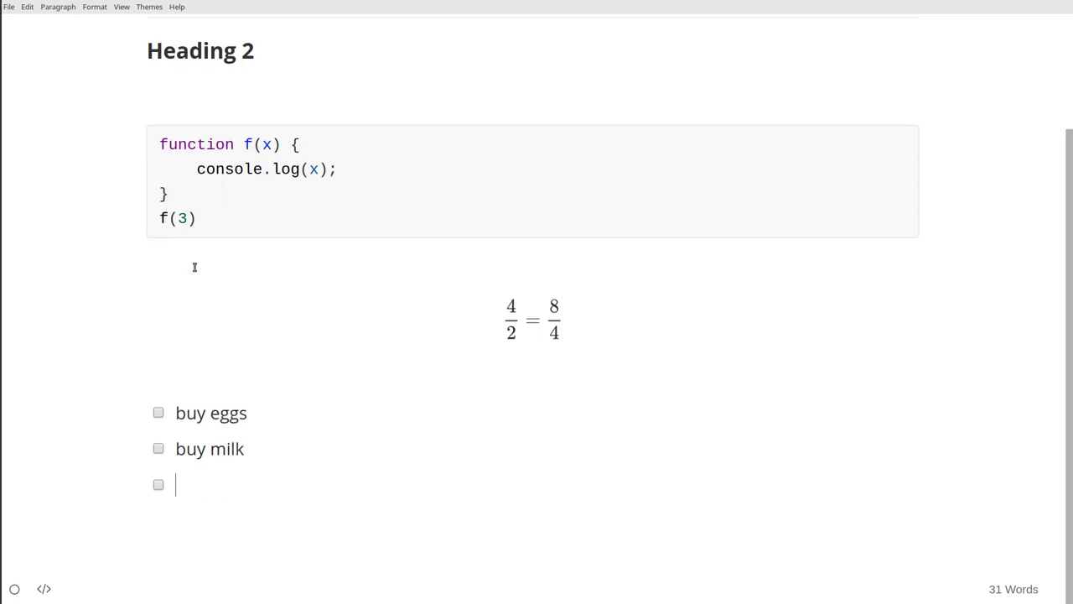
type("buy meat")
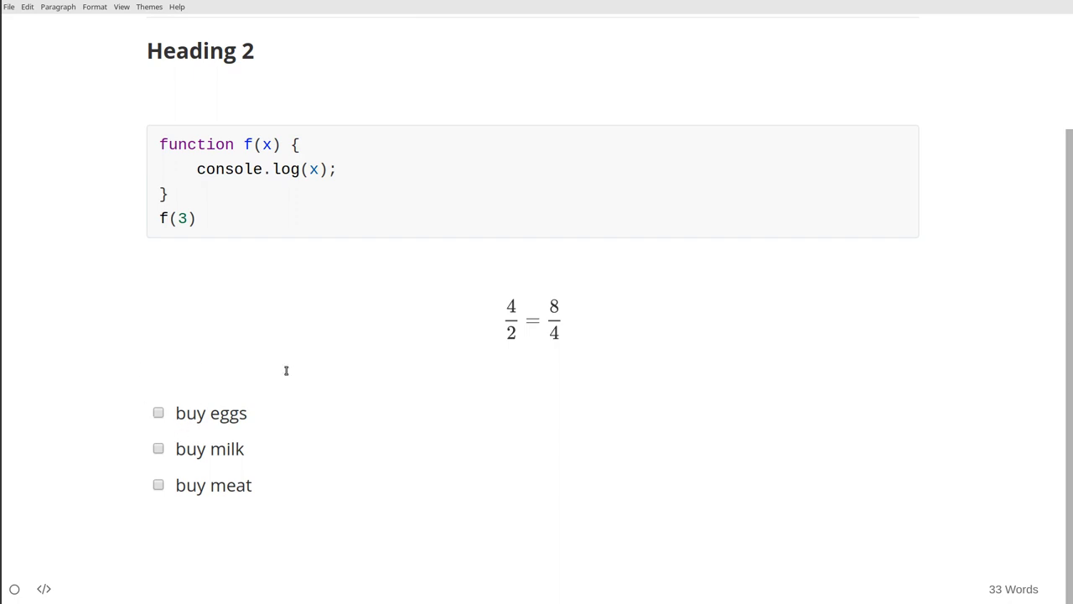
left_click(159, 413)
left_click(158, 448)
left_click(158, 484)
left_click(40, 590)
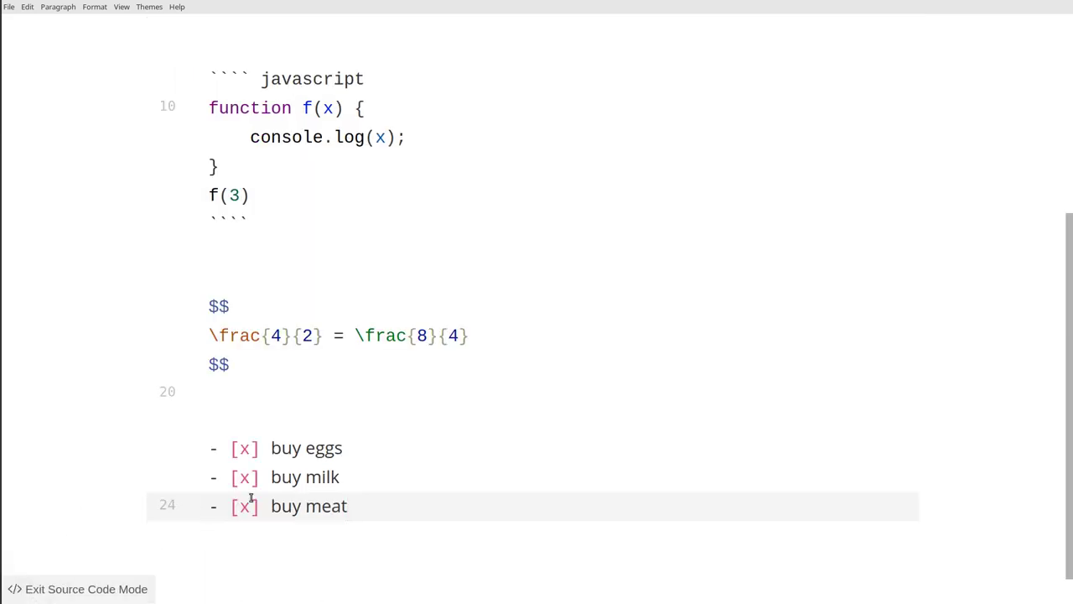
left_click_drag(196, 445, 363, 514)
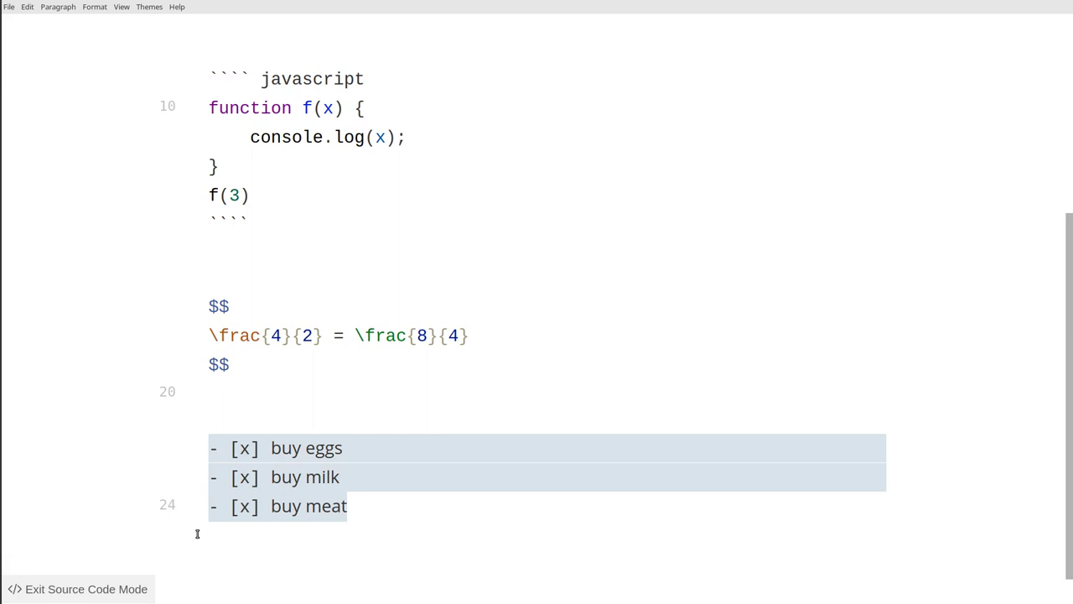
left_click(385, 383)
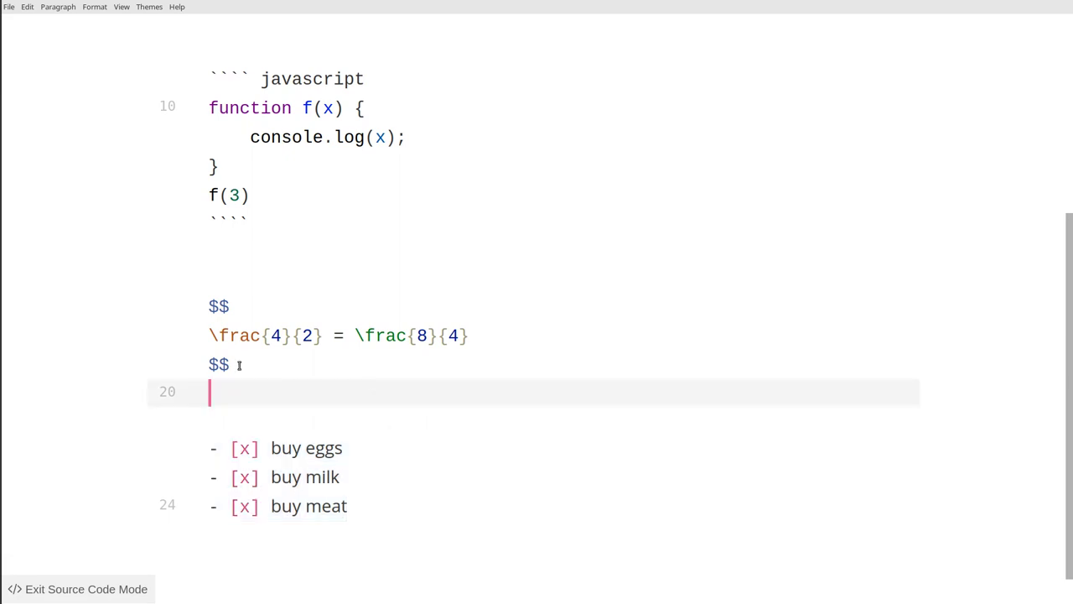
left_click_drag(239, 365, 198, 316)
left_click_drag(263, 369, 188, 305)
left_click(231, 364)
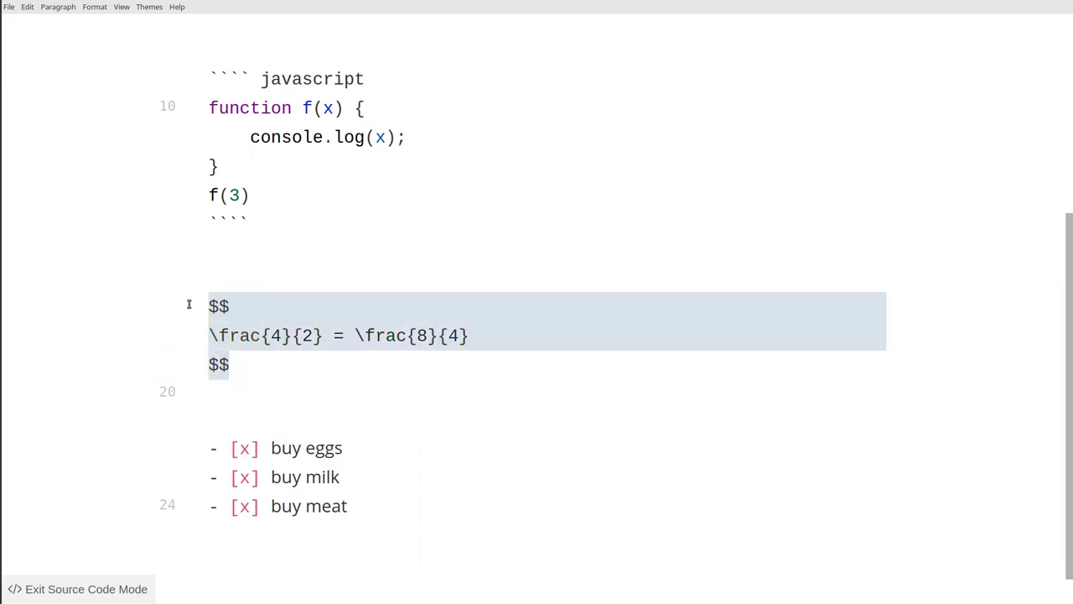
left_click(290, 378)
left_click_drag(290, 378, 193, 306)
left_click(59, 589)
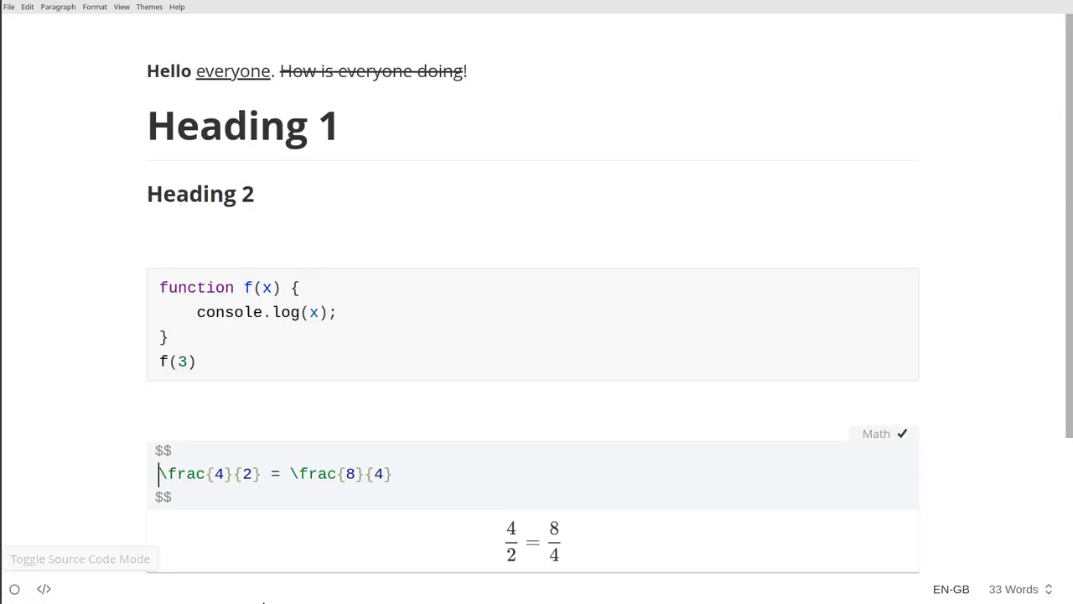
scroll(364, 486, "down", 3)
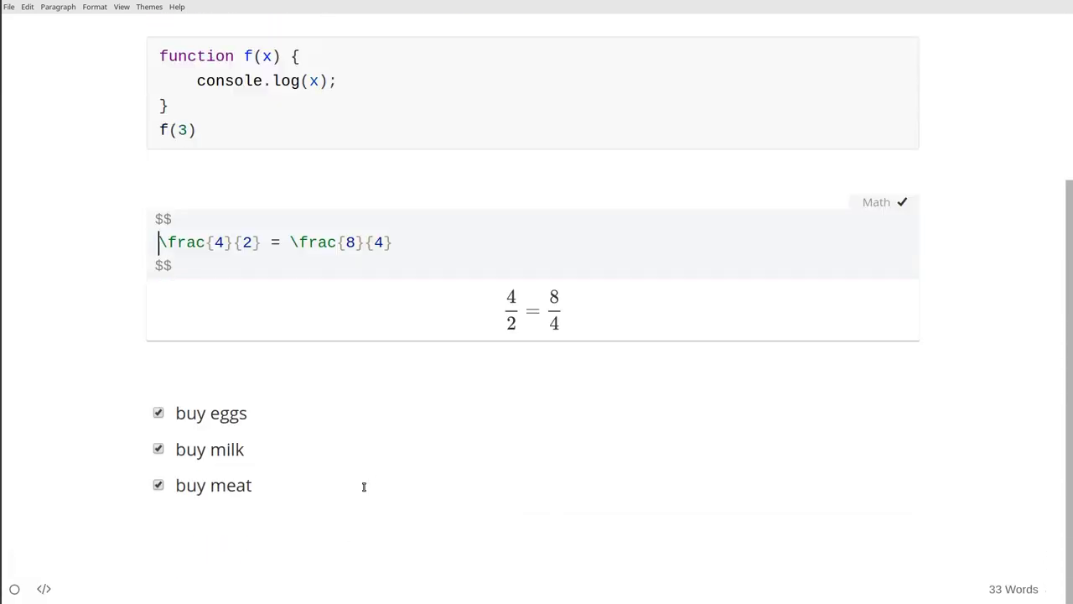
left_click(309, 527)
left_click_drag(247, 477, 106, 364)
scroll(376, 419, "up", 3)
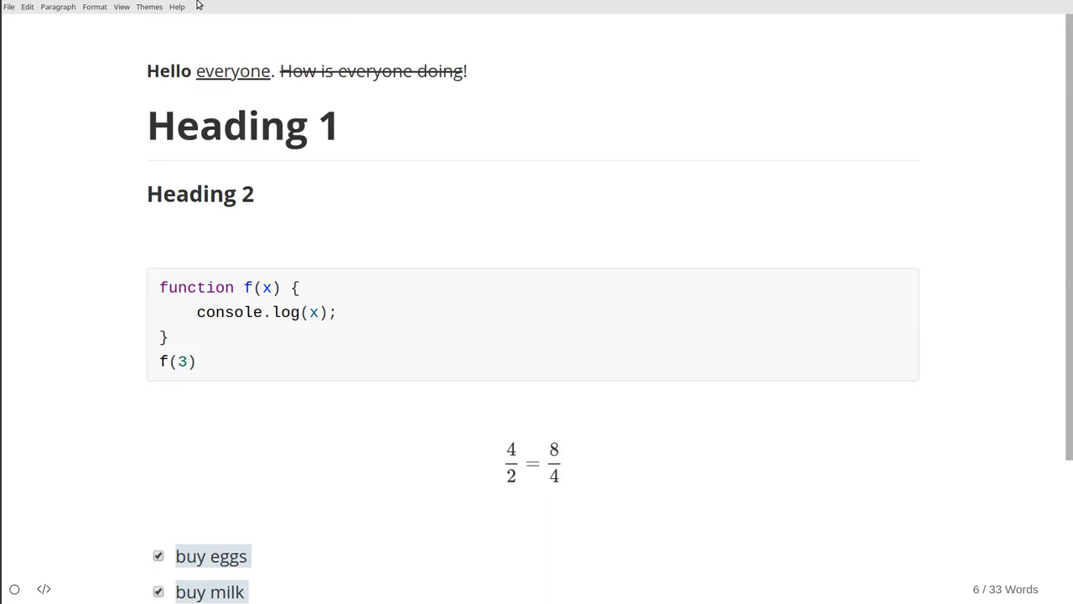
left_click(144, 6)
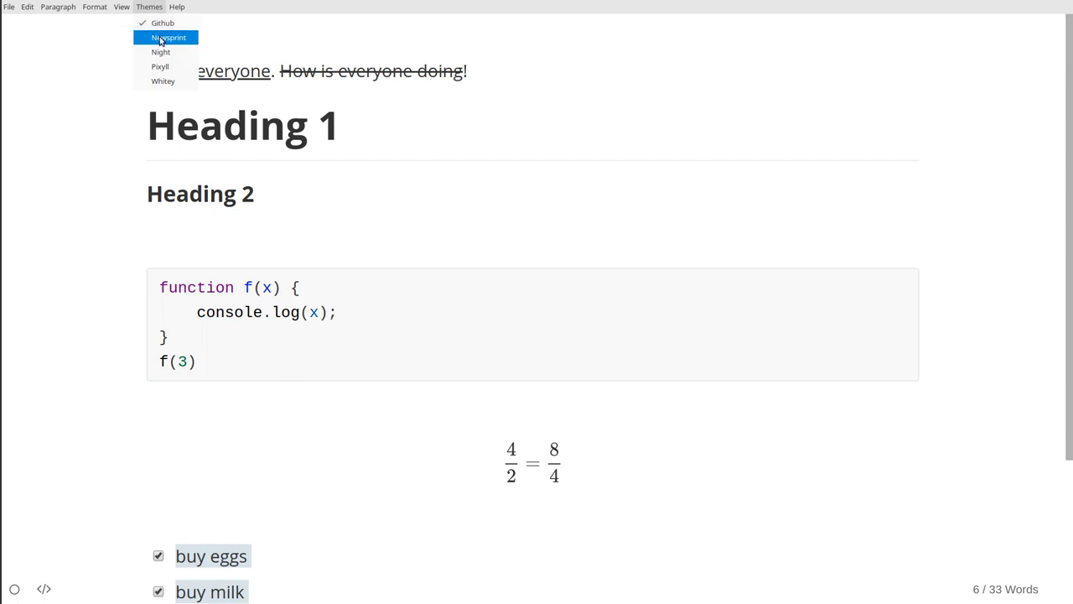
left_click(161, 39)
scroll(487, 237, "down", 4)
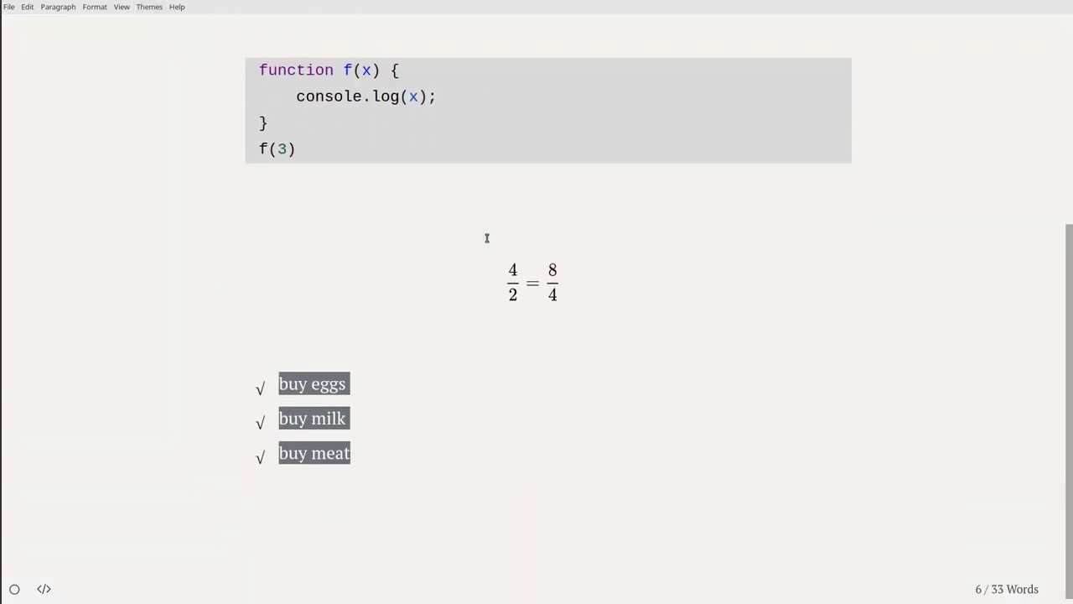
scroll(486, 237, "up", 4)
scroll(302, 201, "down", 3)
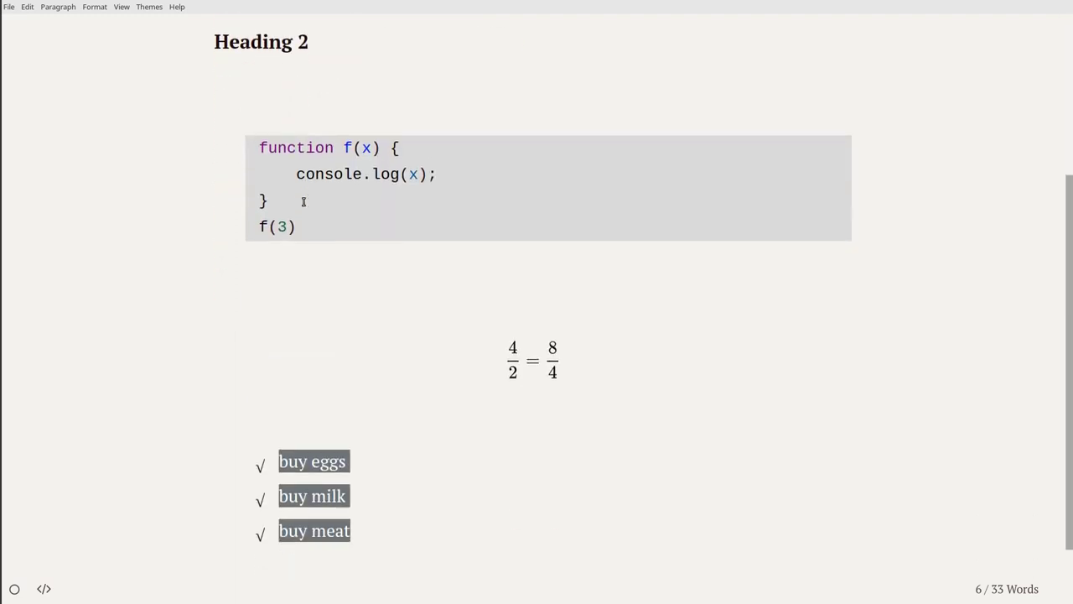
scroll(303, 201, "down", 1)
left_click(141, 7)
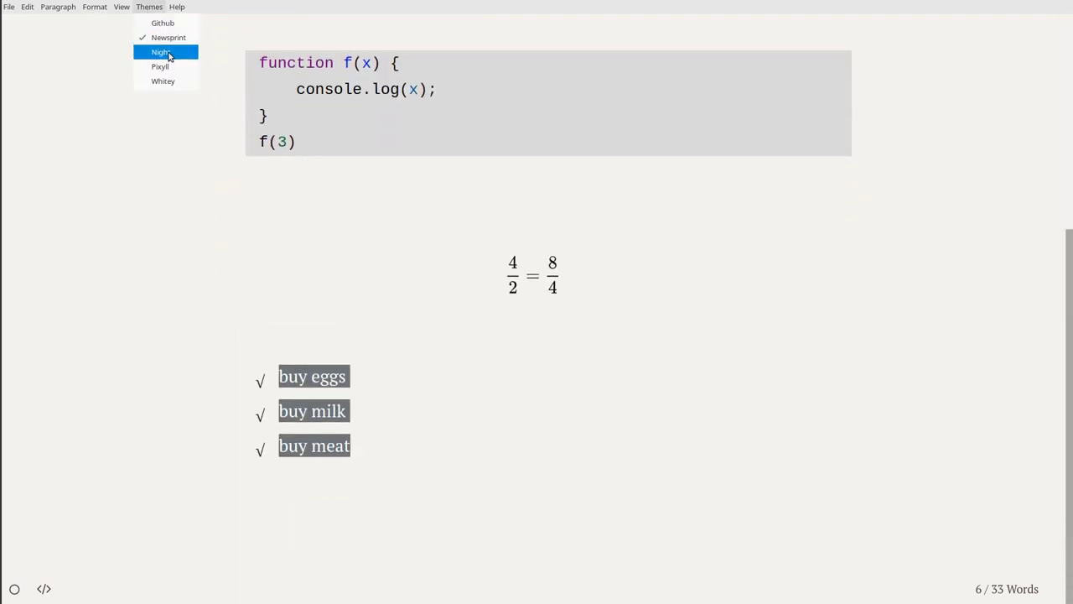
left_click(162, 52)
left_click(139, 8)
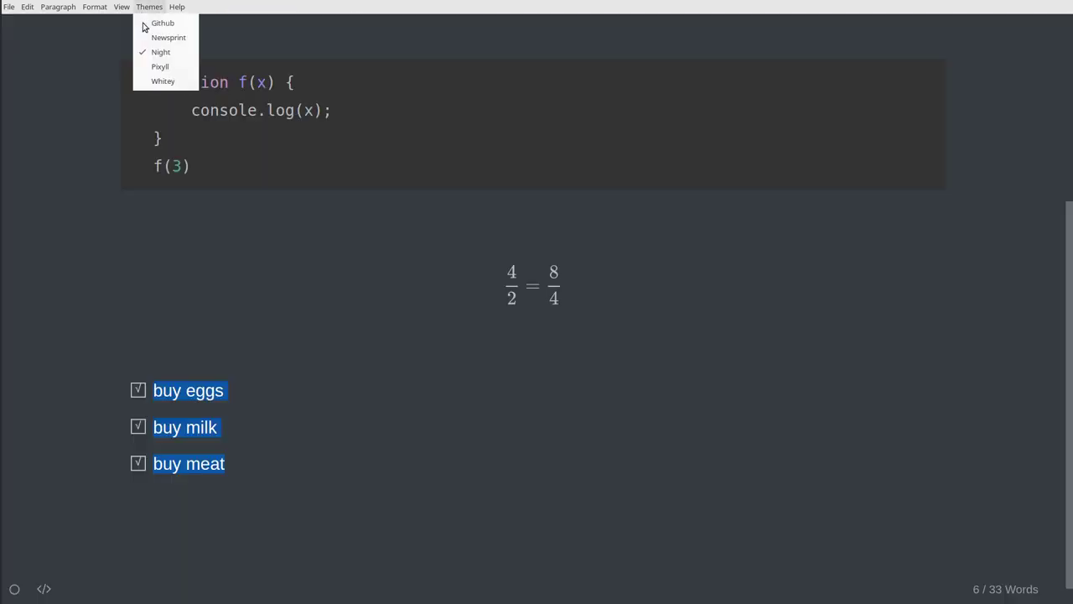
left_click(166, 66)
scroll(411, 205, "down", 2)
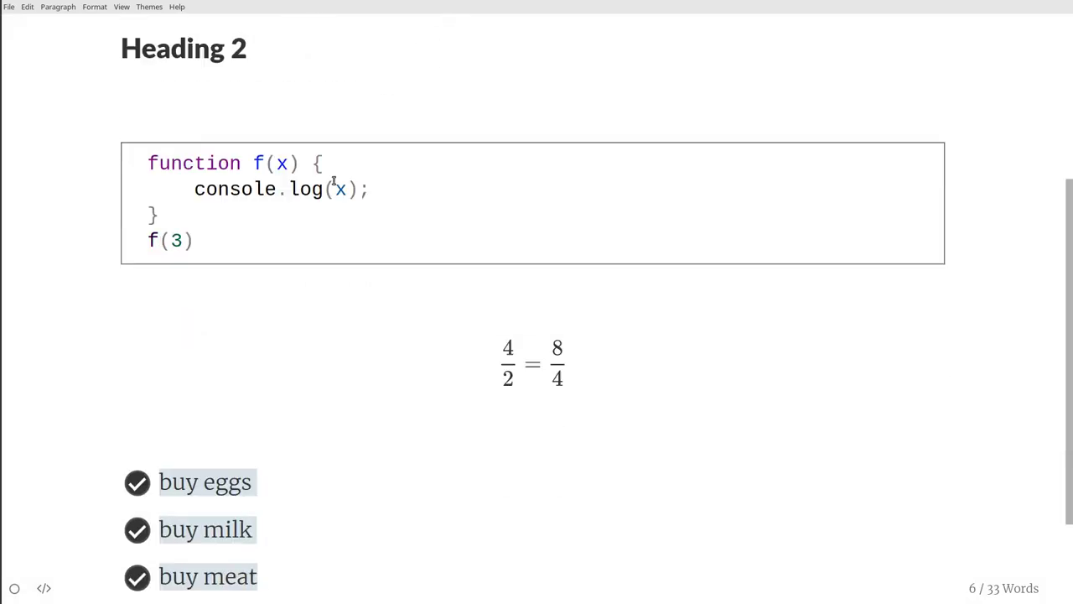
left_click(159, 7)
left_click(162, 81)
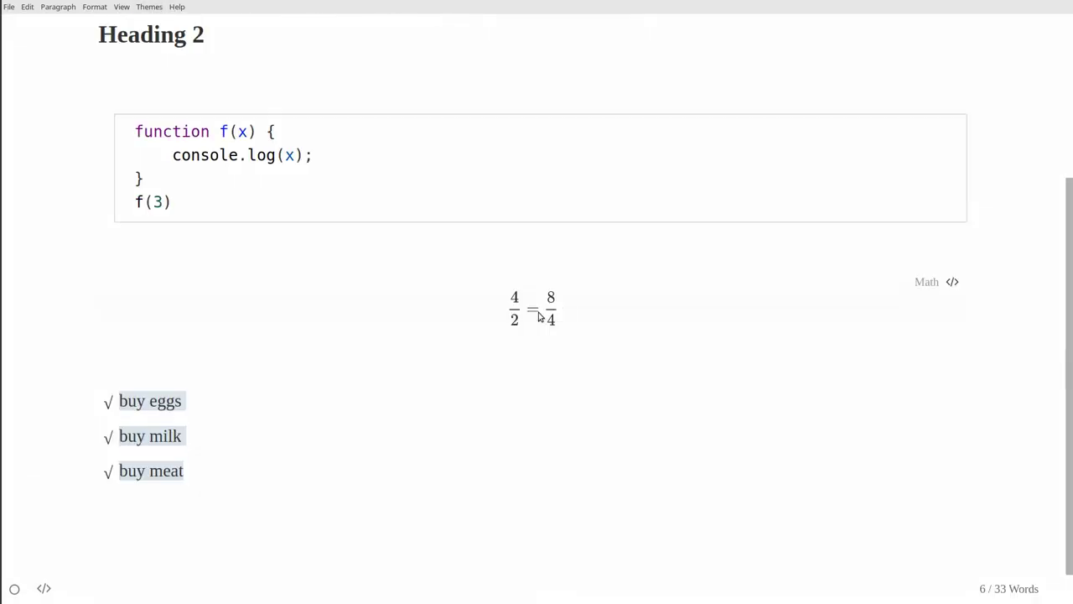
scroll(400, 293, "down", 1)
scroll(400, 292, "up", 3)
scroll(400, 292, "down", 3)
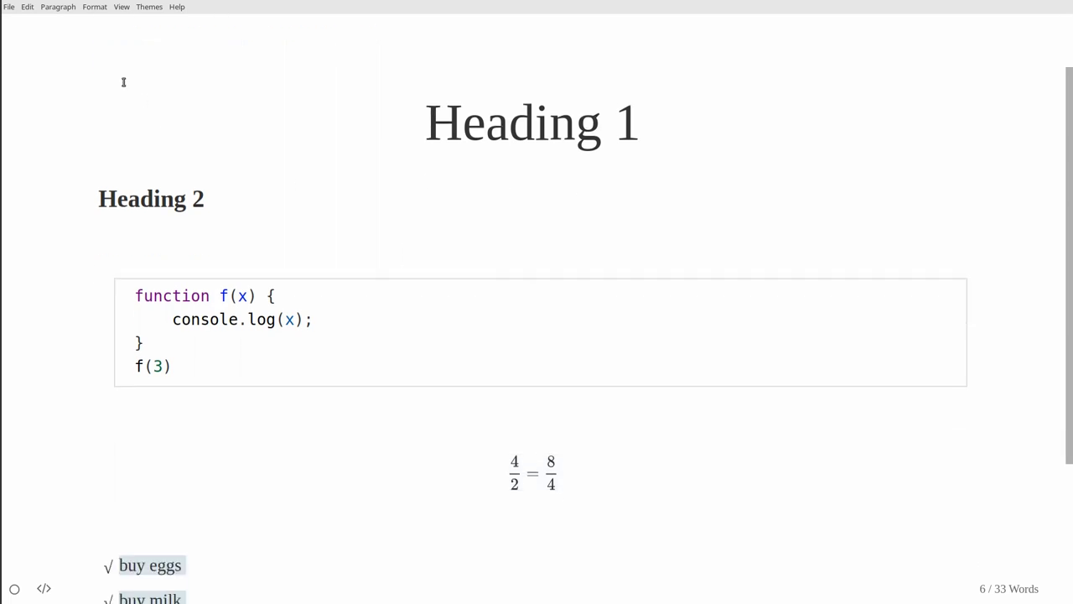
left_click(157, 8)
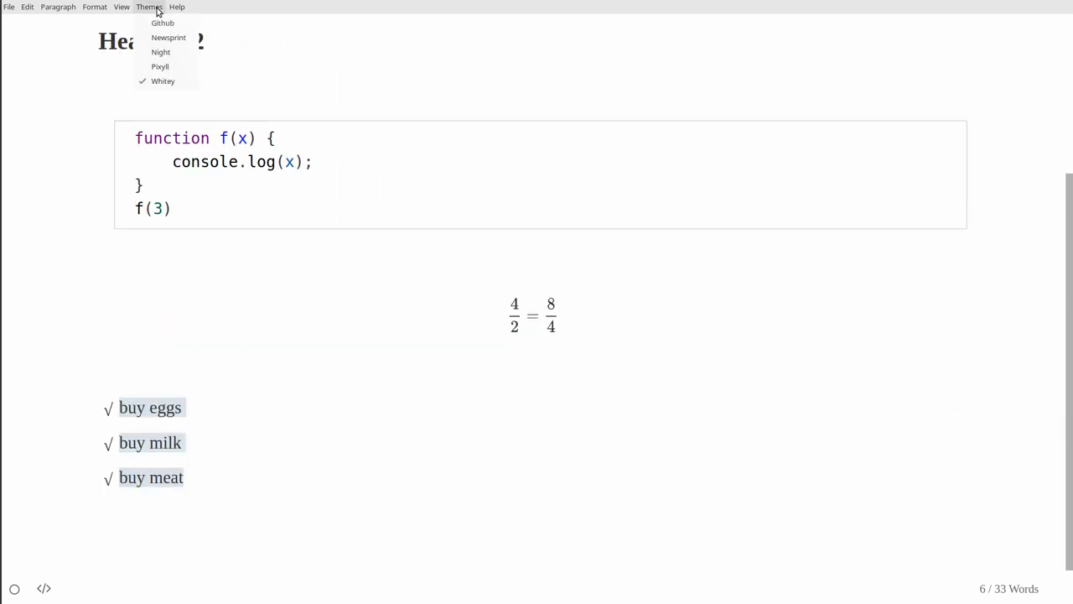
left_click(178, 38)
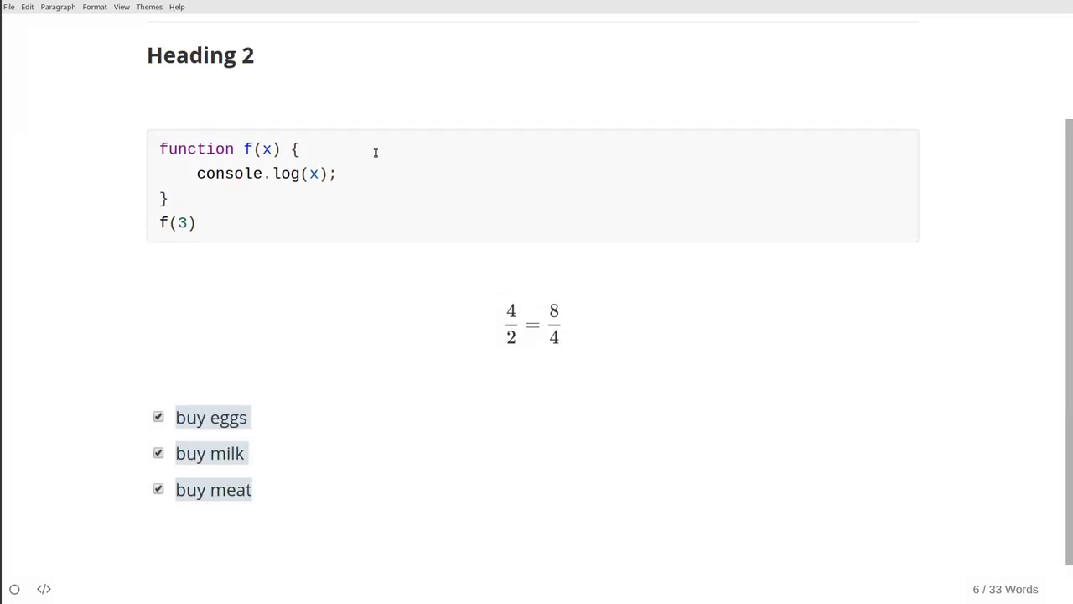
scroll(367, 215, "up", 2)
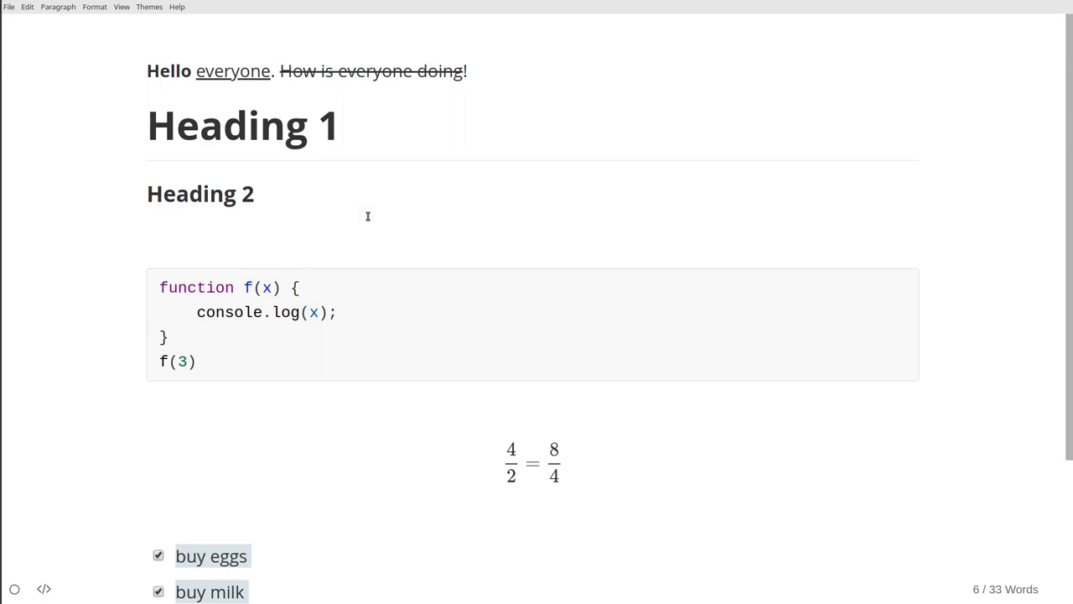
scroll(365, 391, "down", 2)
scroll(364, 393, "up", 2)
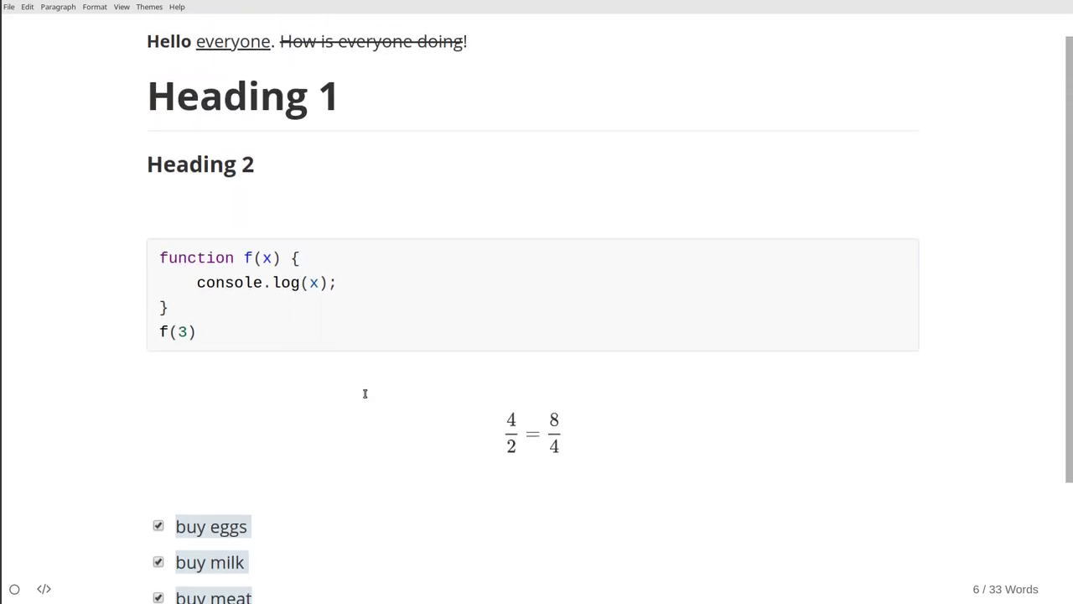